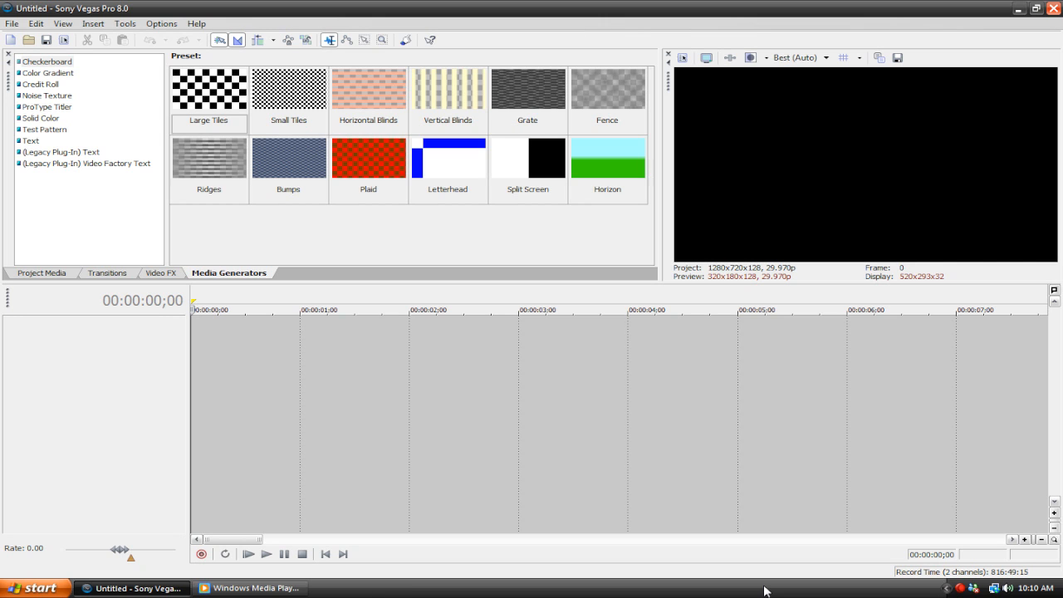
Switch to Windows Media Player, play the Head Smash Final video, and close the player
click(281, 588)
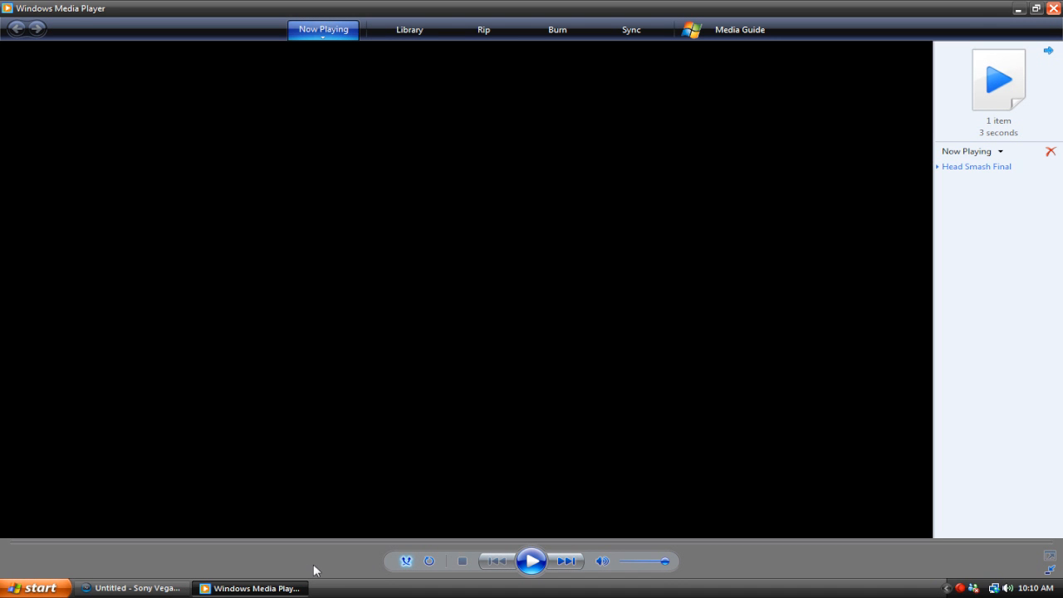
click(531, 561)
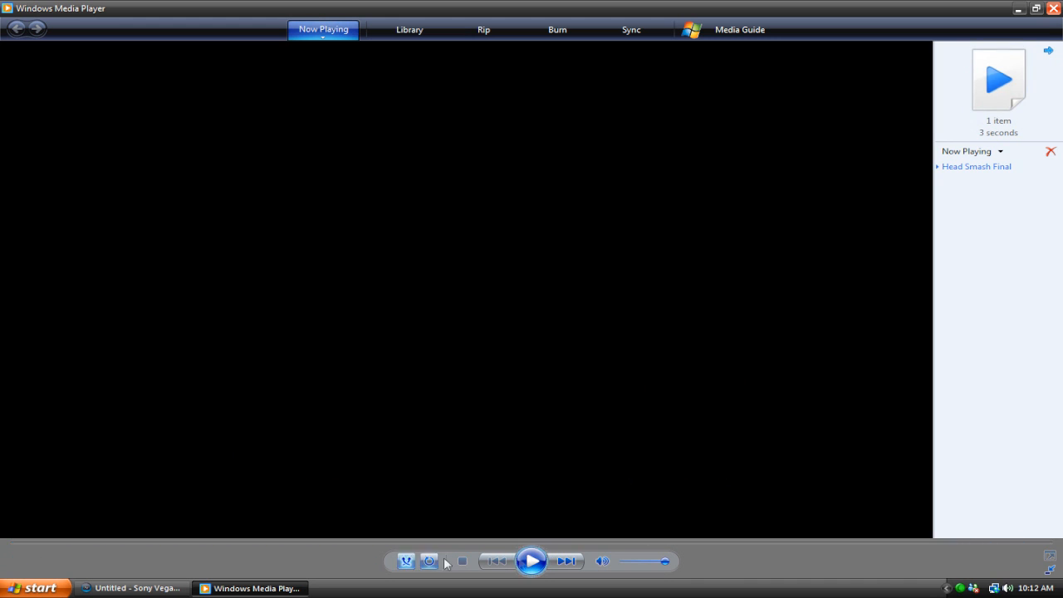
right_click(265, 589)
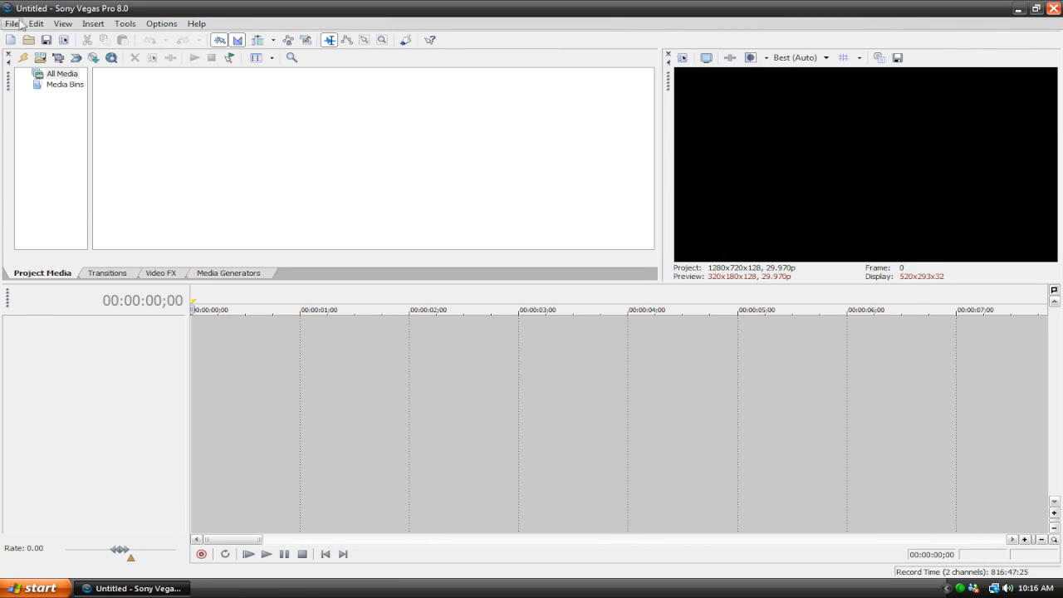
Import the Actor, Head Smash Final, Smash Sound and Smash media files into the project
click(12, 23)
mouse_move(75, 138)
click(253, 145)
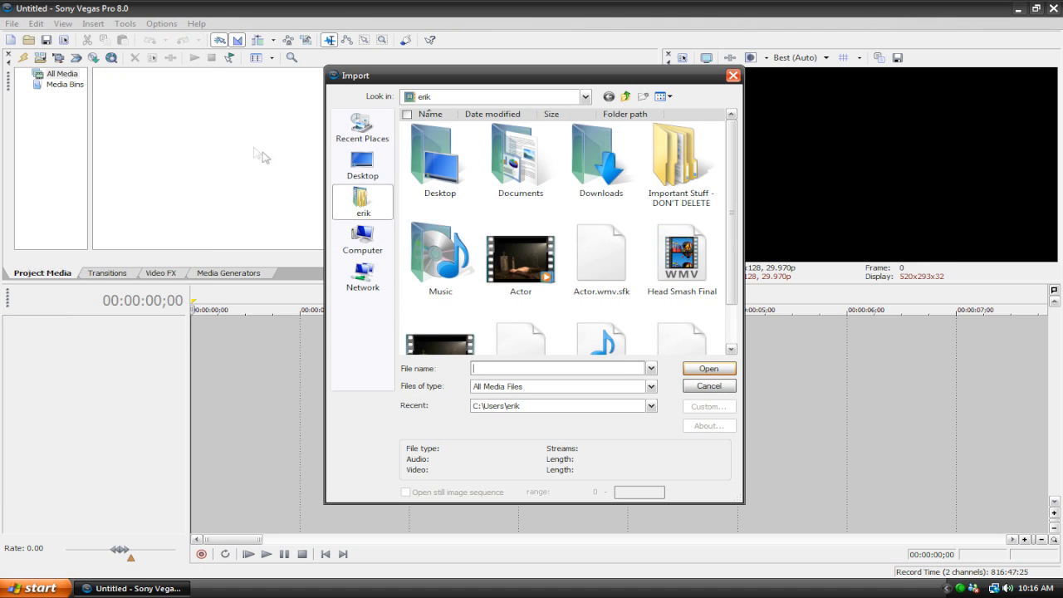
click(509, 267)
ctrl+click(678, 263)
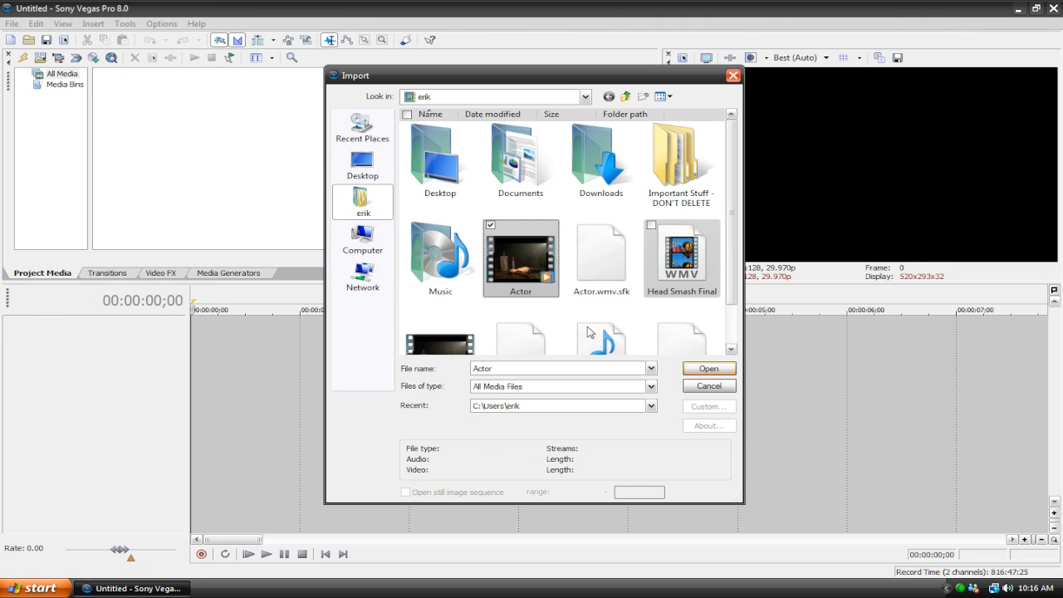
ctrl+click(588, 343)
ctrl+click(432, 346)
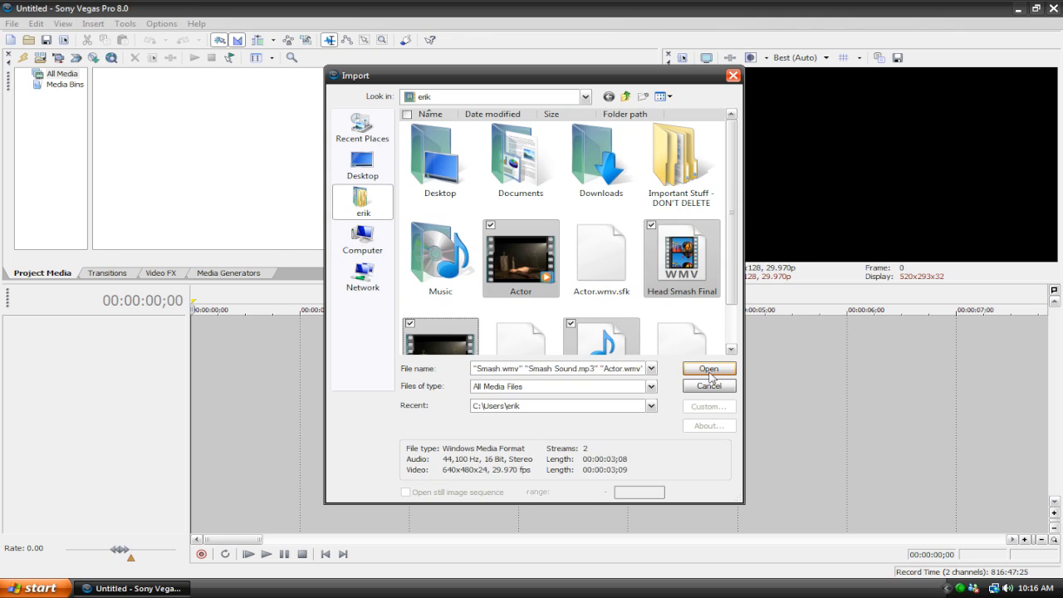
click(706, 369)
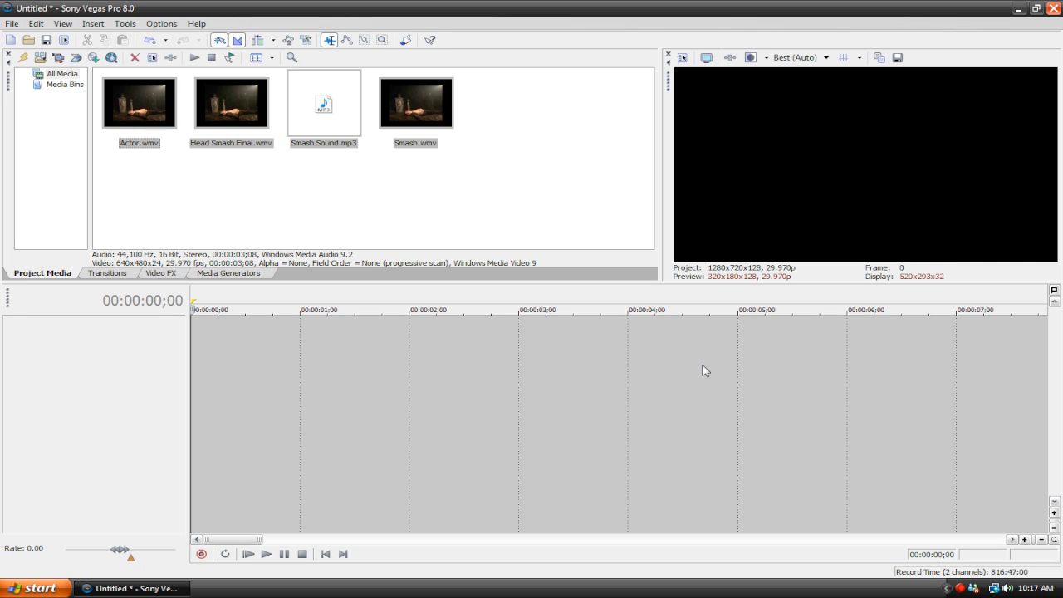
Place Actor.wmv at the timeline start with Smash.wmv on the tracks below it, and delete both clips' audio tracks
click(477, 197)
drag(121, 106, 183, 323)
mouse_move(430, 98)
mouse_down()
mouse_move(439, 116)
mouse_move(231, 436)
mouse_move(209, 437)
mouse_up()
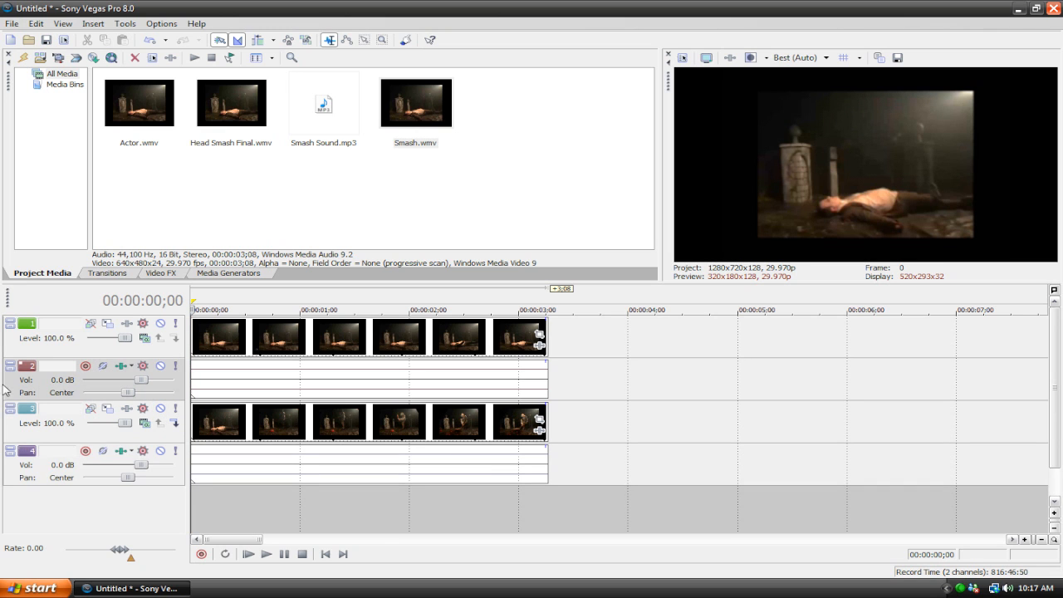
click(12, 472)
key(Delete)
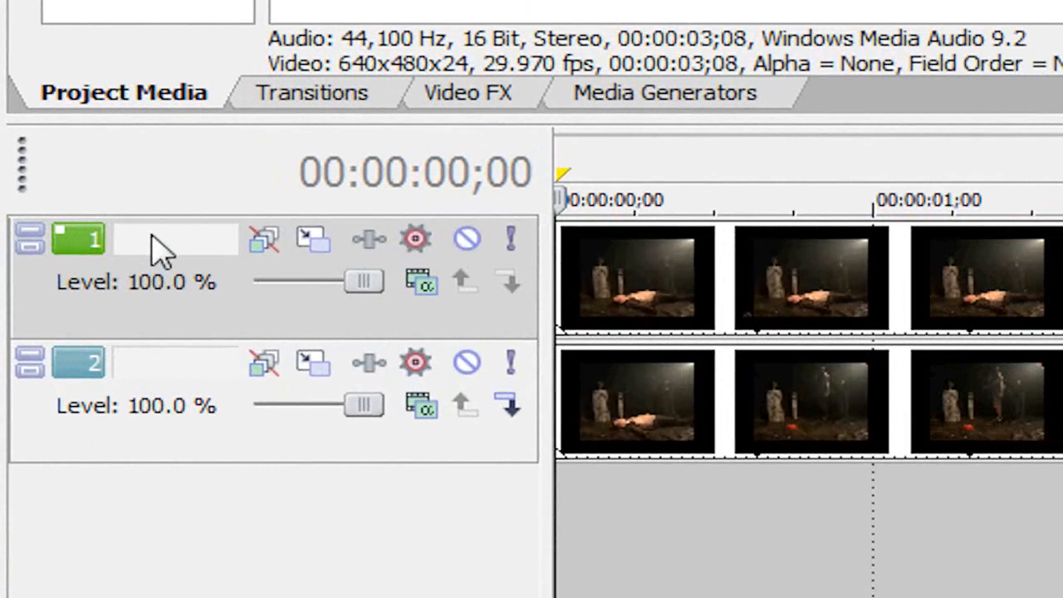
Name the upper video track Actor and the lower video track Smash
double_click(54, 326)
text(Actor)
click(143, 439)
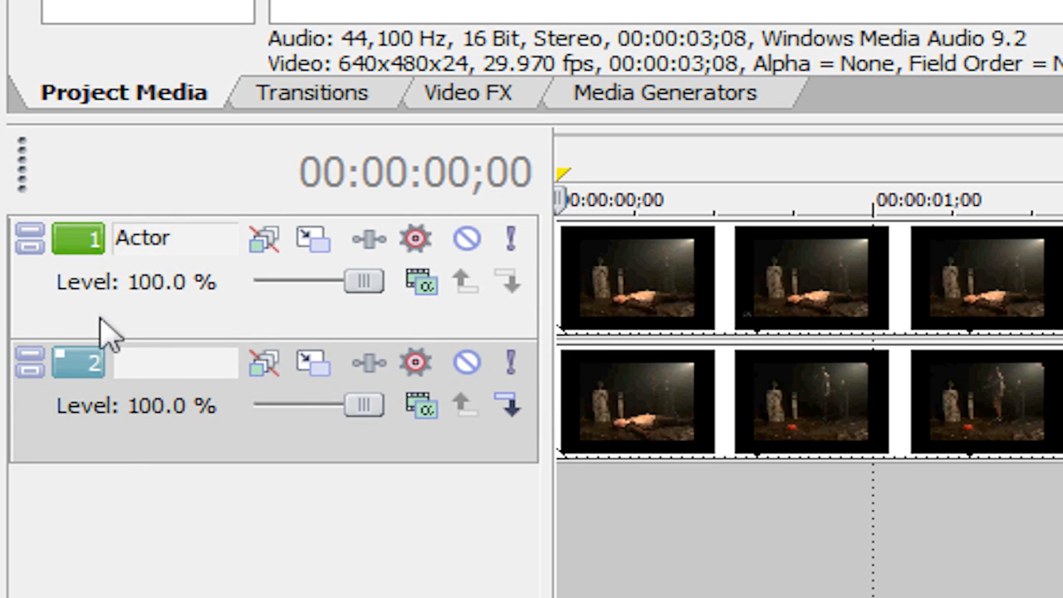
double_click(149, 366)
text(Smash)
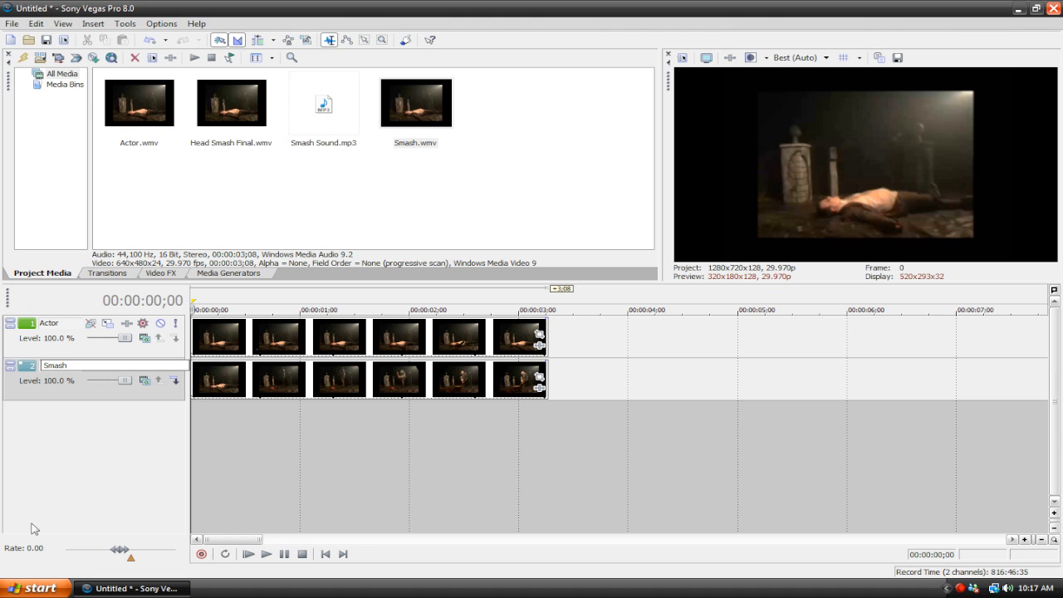
key(Return)
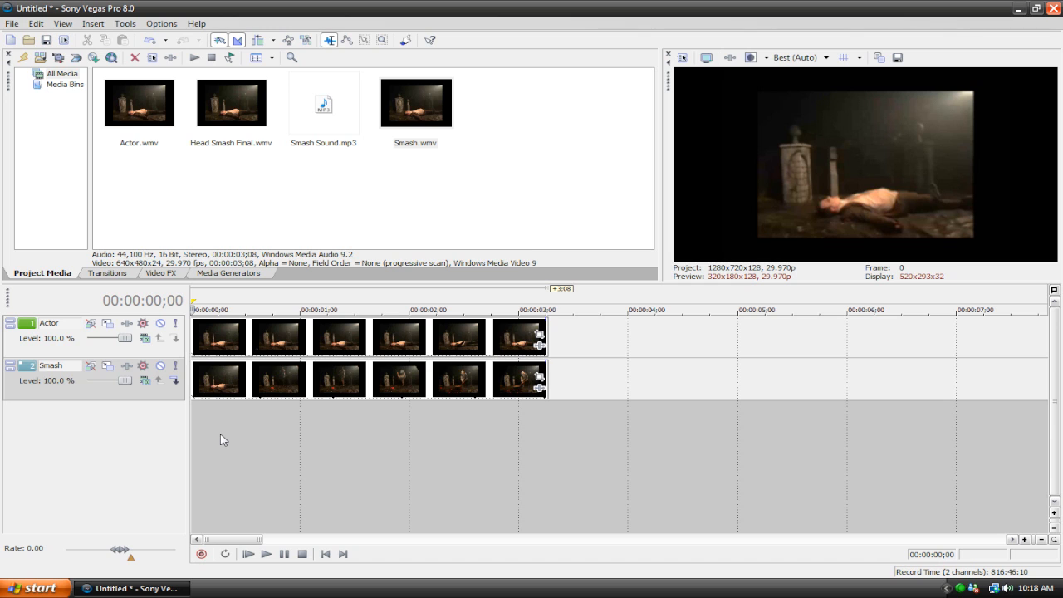
Find the impact moment frame by frame and split the Actor clip at 00:00:02;02
click(309, 340)
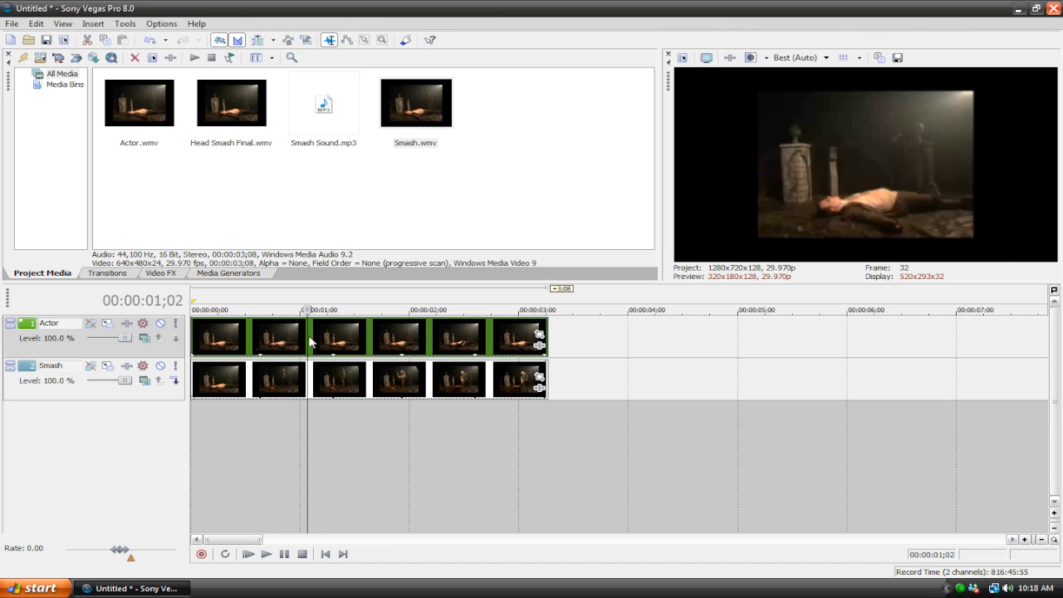
click(350, 310)
drag(350, 310, 425, 310)
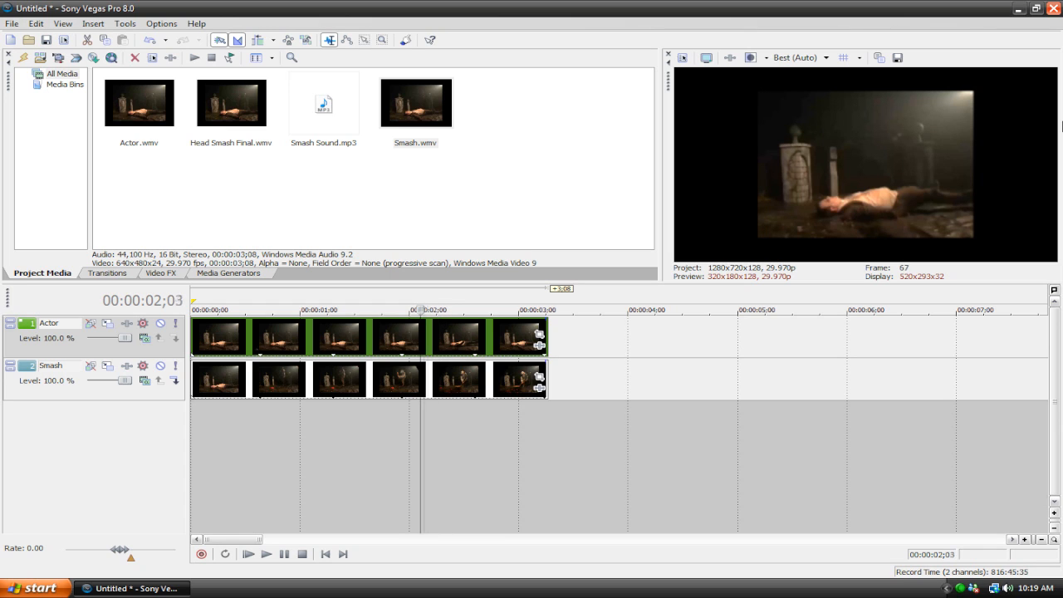
key(Left)
key(Left)
key(Left)
key(Left)
key(Left)
key(Left)
key(Left)
key(Left)
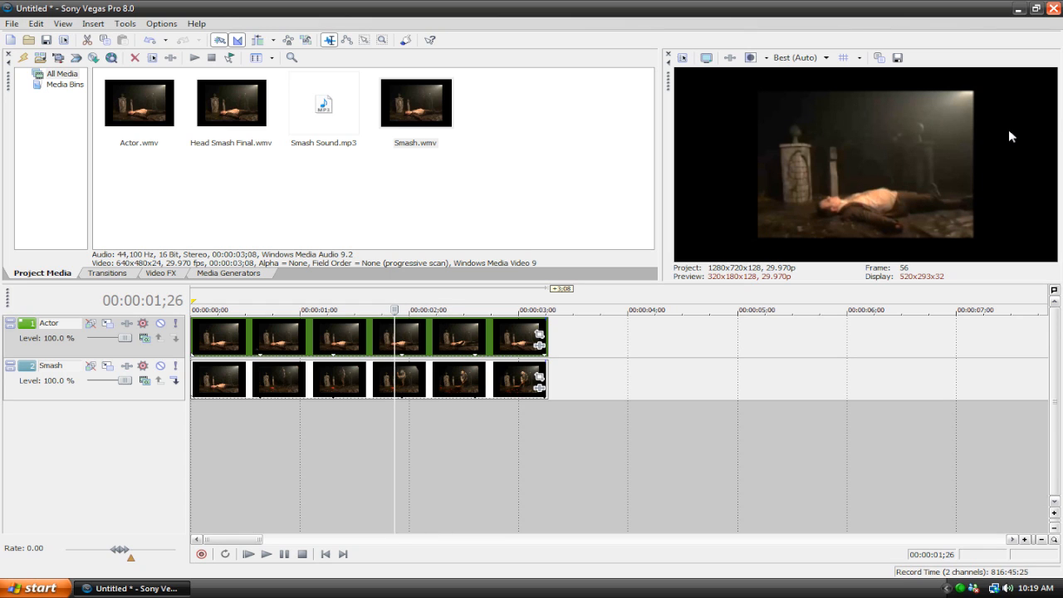
key(Right)
key(Right)
key(Right)
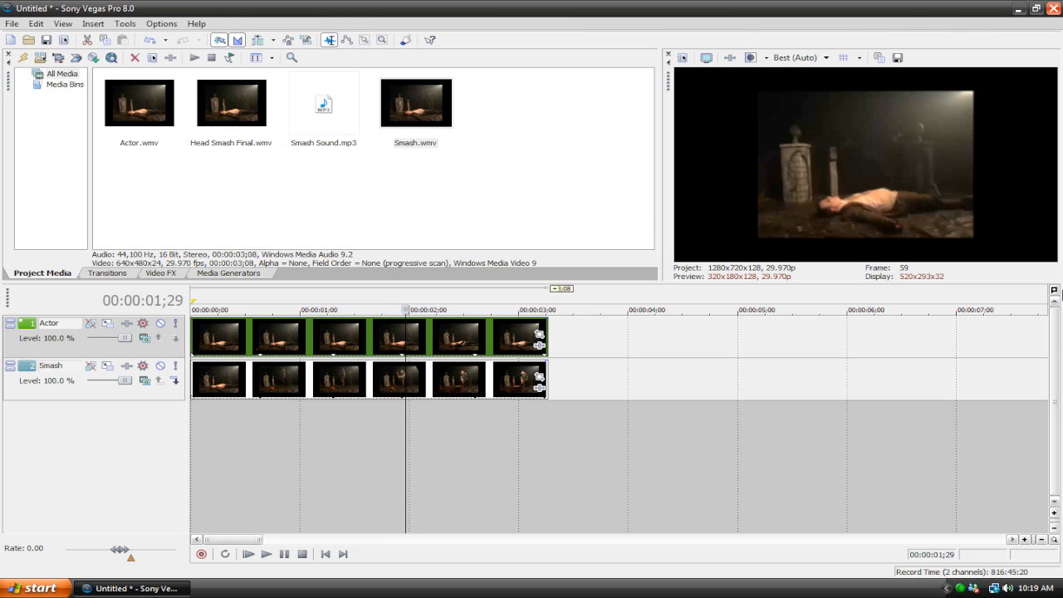
key(Right)
key(Right)
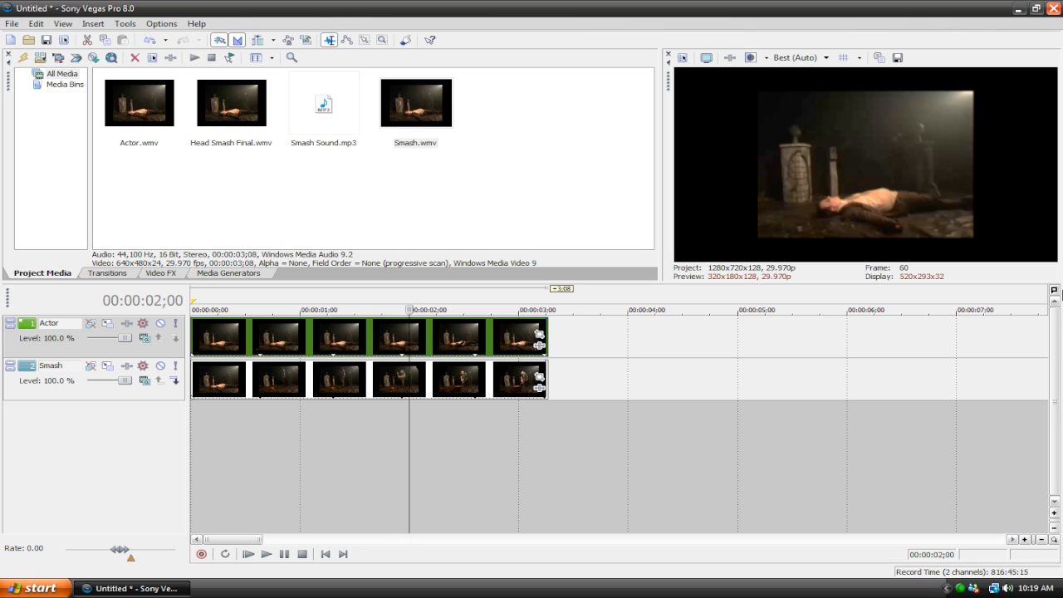
key(Right)
key(Right)
key(Left)
key(Left)
key(Left)
key(Right)
key(Right)
key(Left)
key(Right)
key(Left)
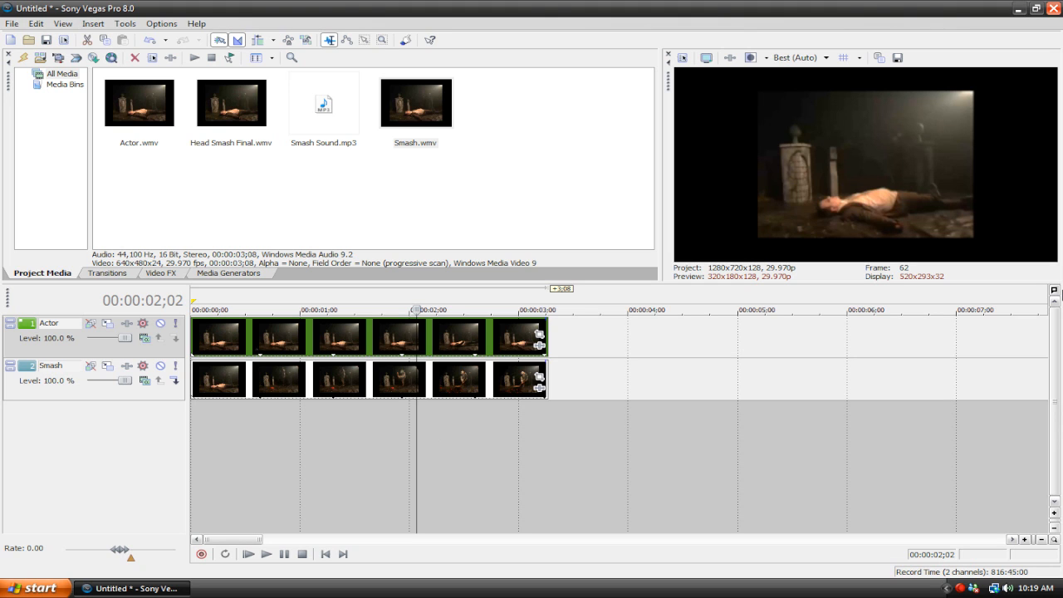
key(s)
drag(511, 343, 511, 341)
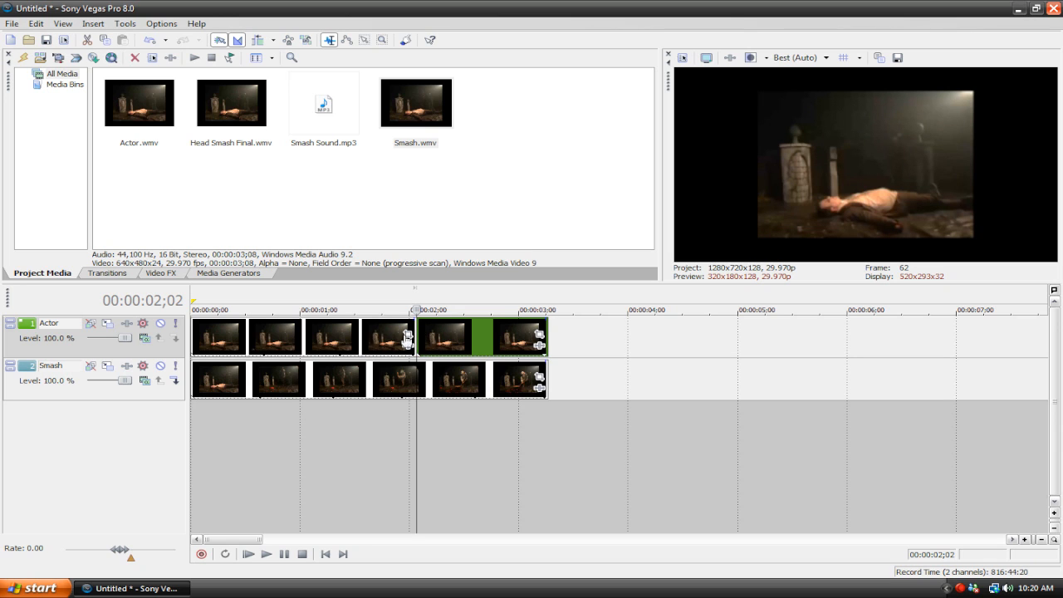
Mute the Actor track and split the Smash clip at 00:00:02;02, just before the weapon comes down
click(162, 324)
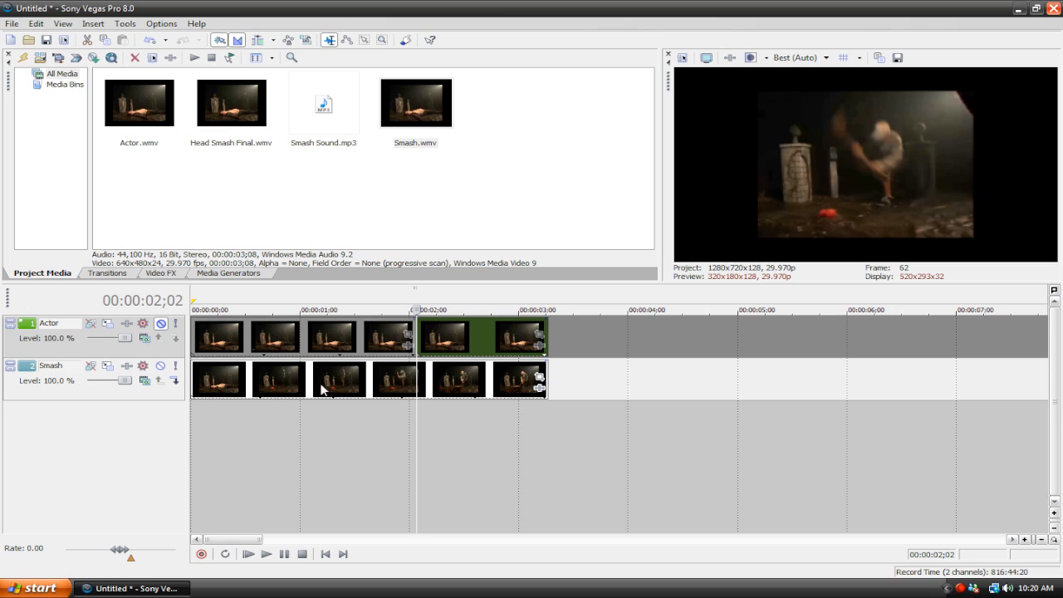
click(394, 385)
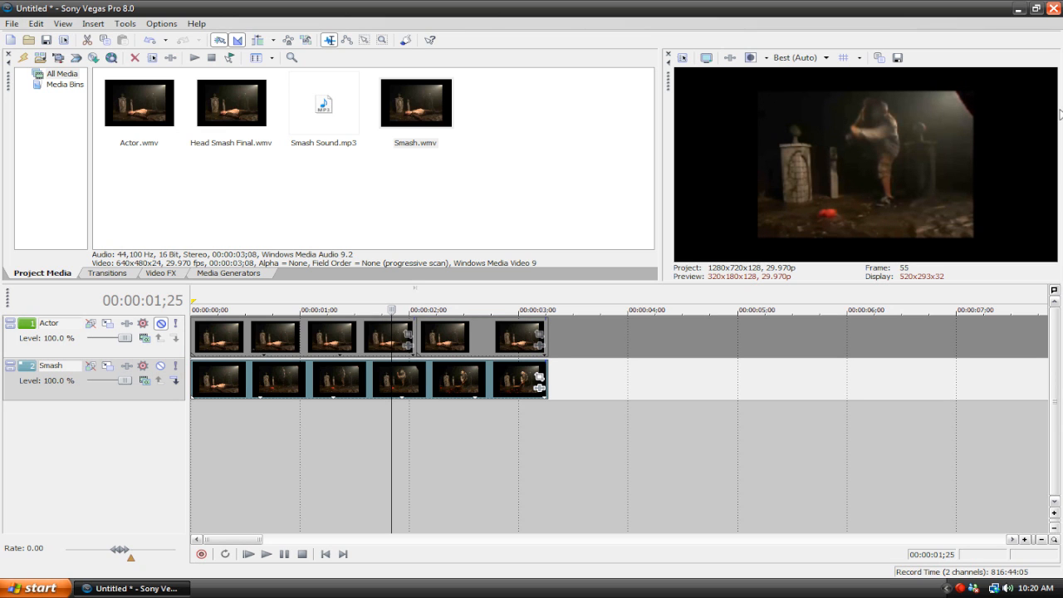
key(Right)
key(Right)
key(Right)
key(Right)
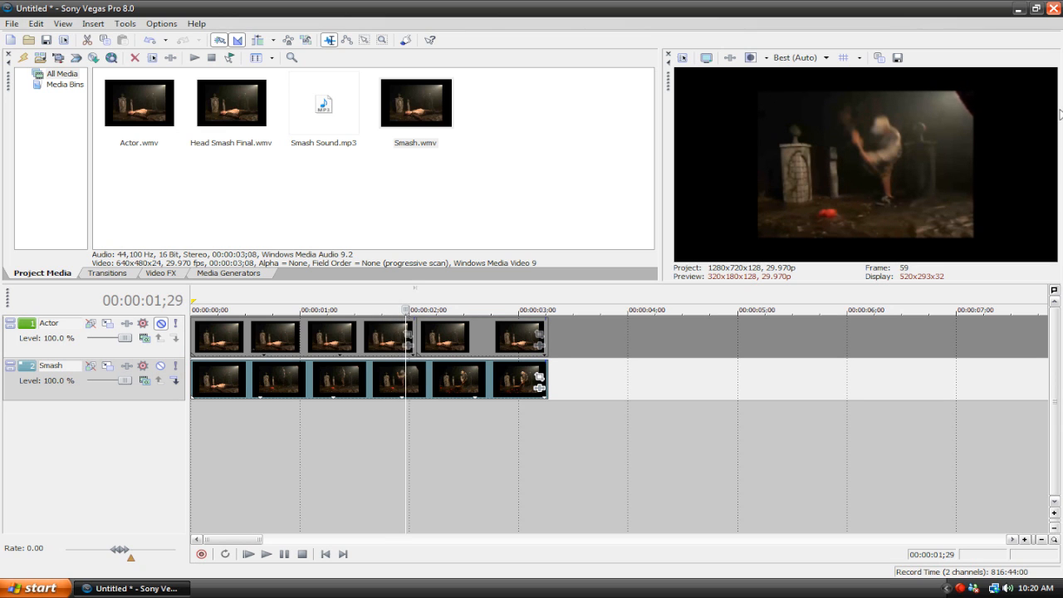
key(Right)
key(Right)
key(Right)
key(Right)
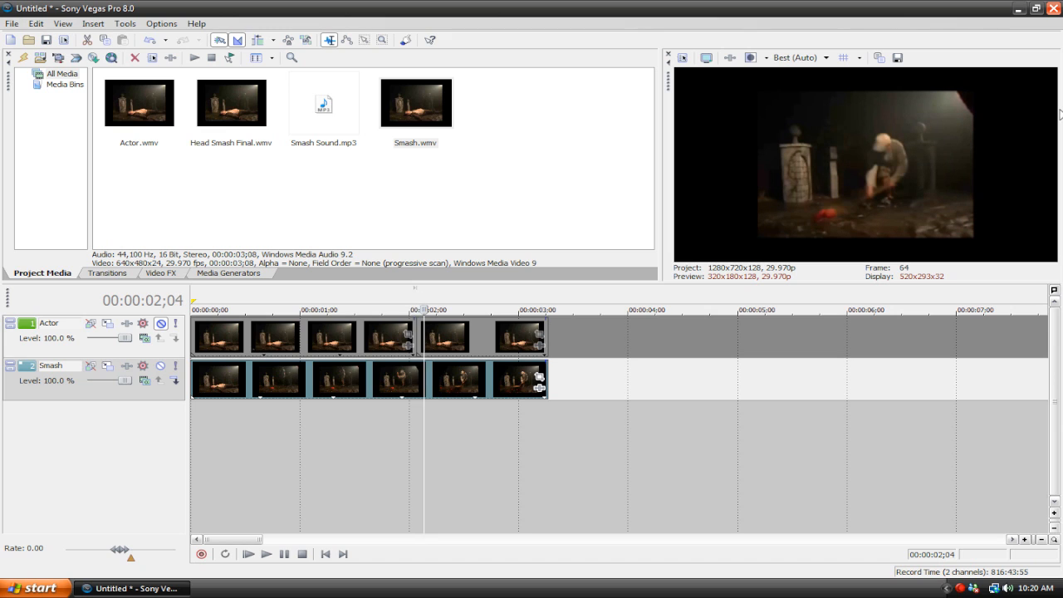
key(Left)
key(Left)
key(Left)
key(Left)
key(Left)
key(Right)
key(Right)
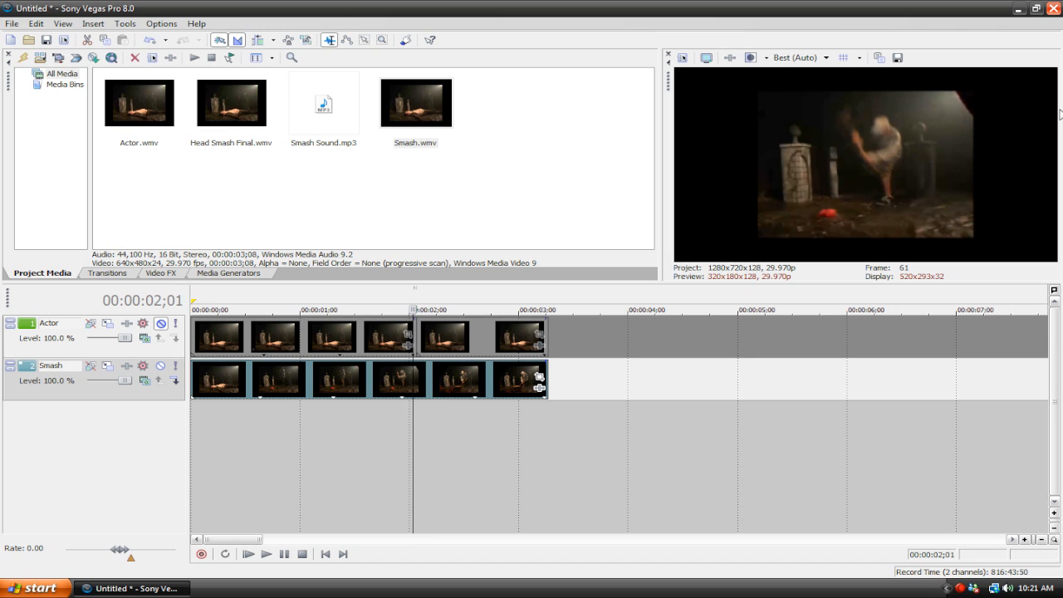
key(Right)
key(Right)
key(Right)
key(Right)
key(Right)
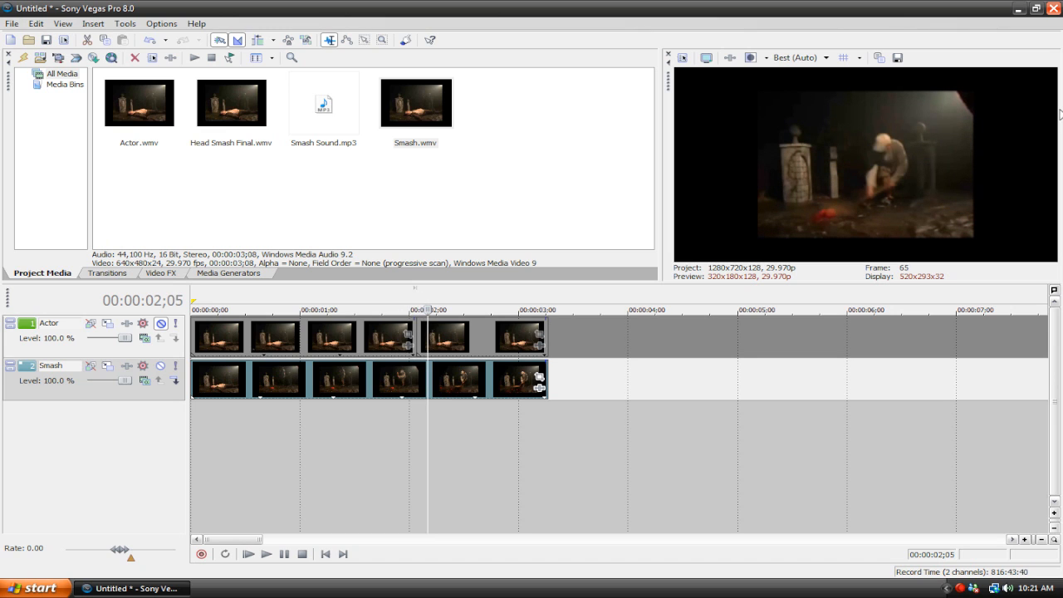
key(Left)
key(Right)
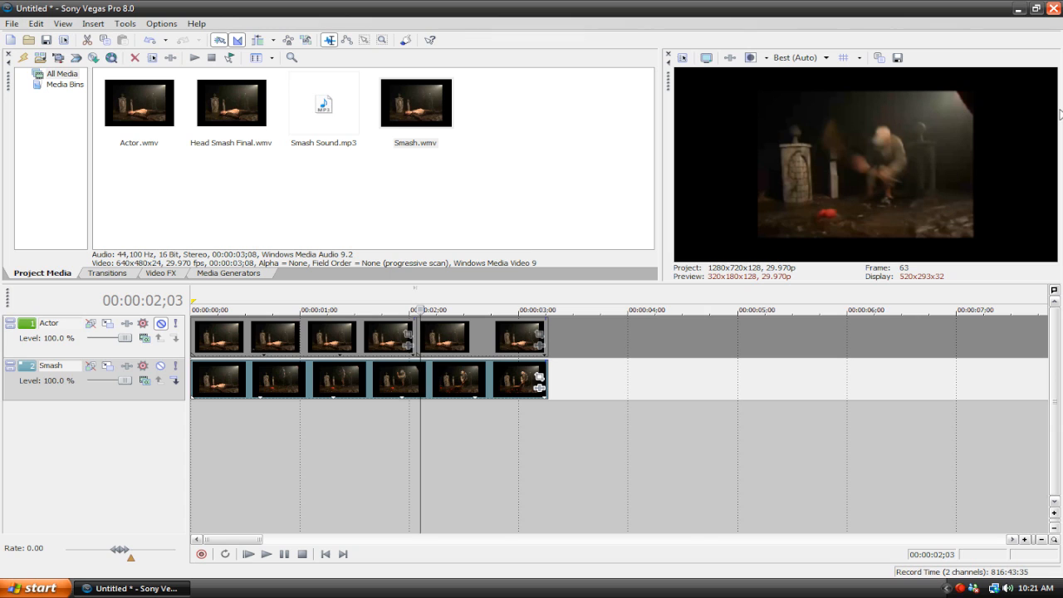
key(Left)
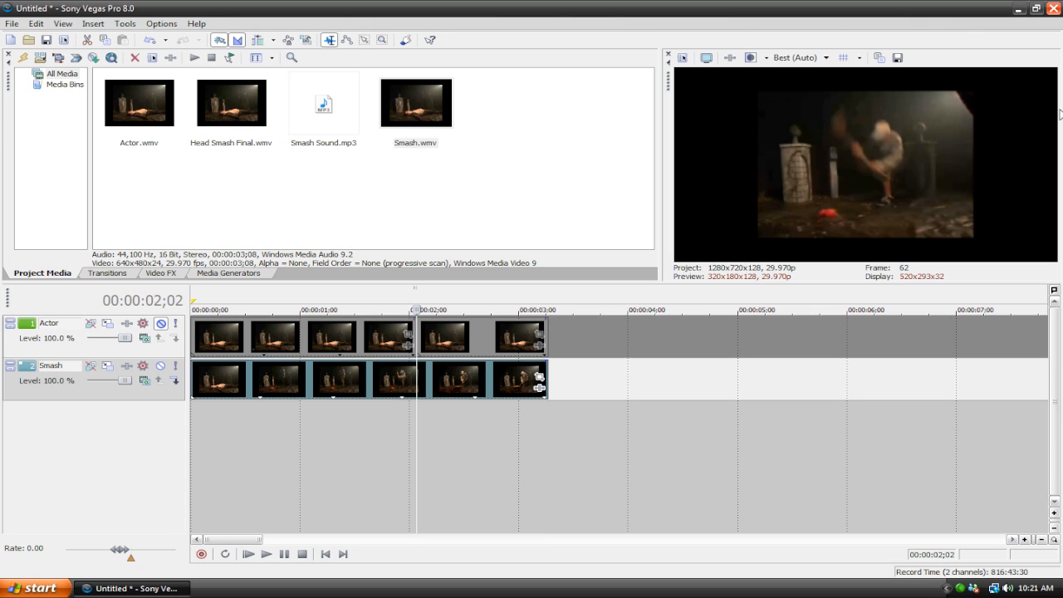
key(s)
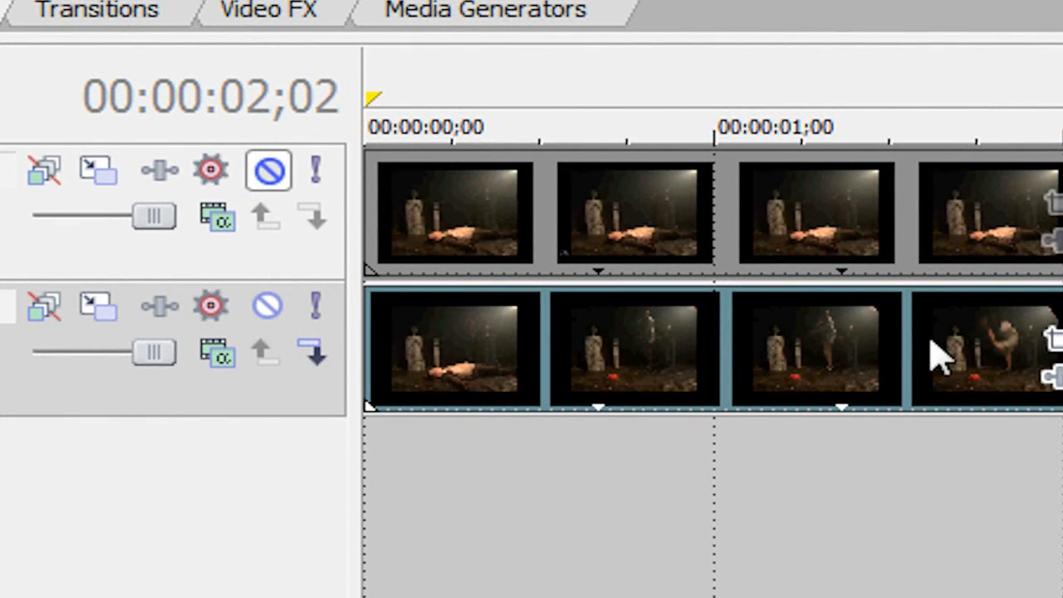
Split the first Smash clip at 00:00:00;02 and delete the short opening piece, closing the gap
click(412, 373)
key(Left)
key(Left)
key(Left)
key(Left)
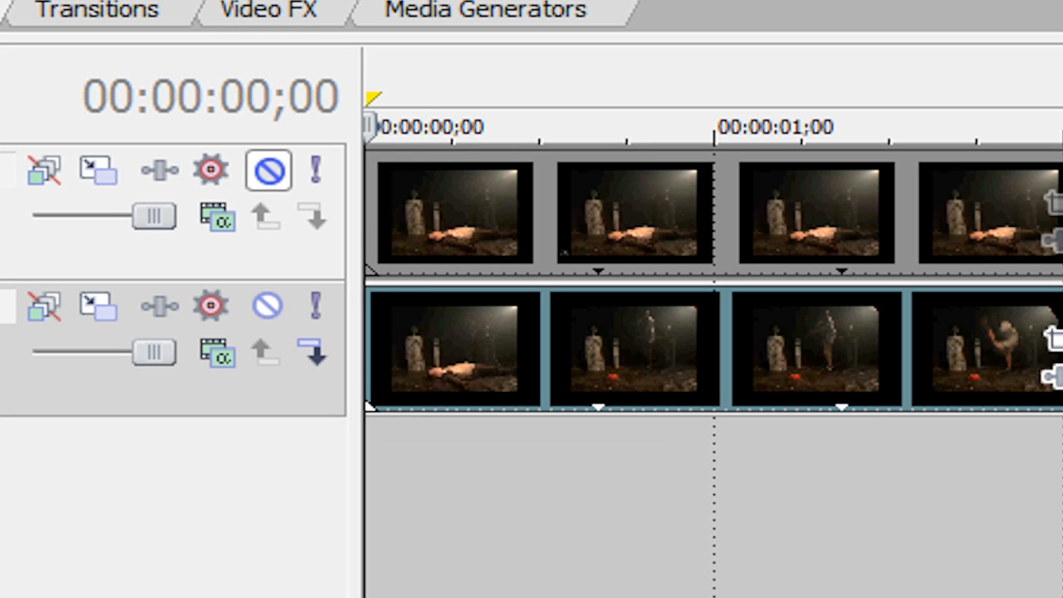
key(Right)
key(Right)
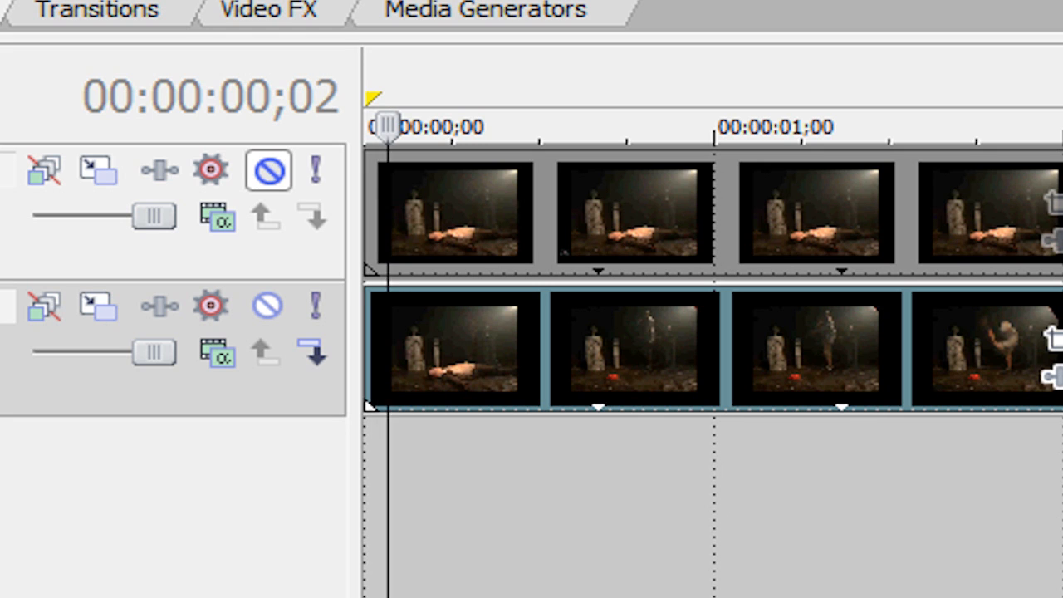
key(s)
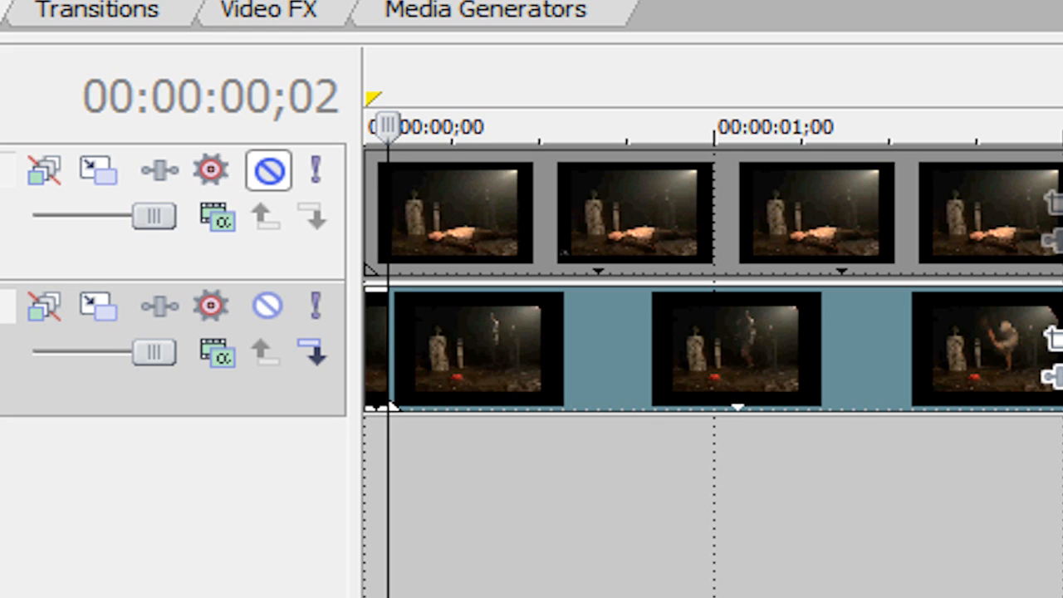
click(380, 366)
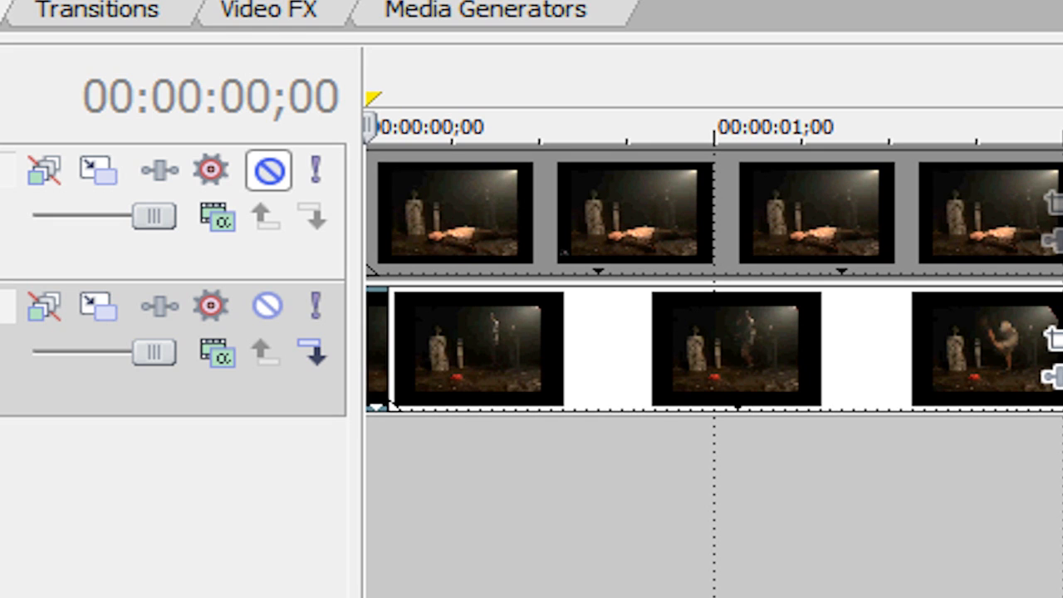
key(Delete)
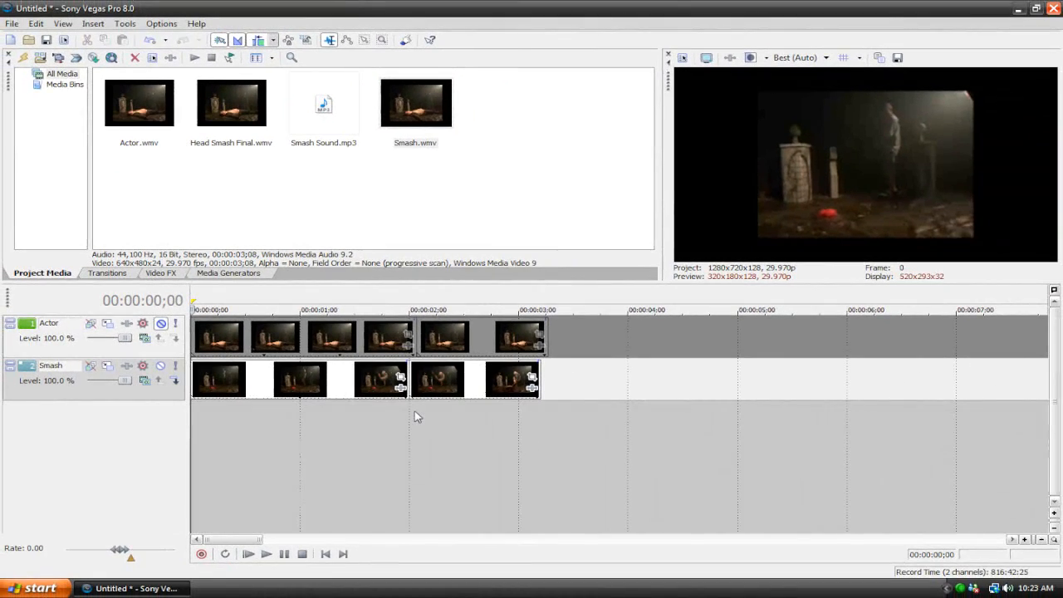
Unmute the Actor track and enable the mask in the Pan/Crop settings of the first Actor clip
click(161, 323)
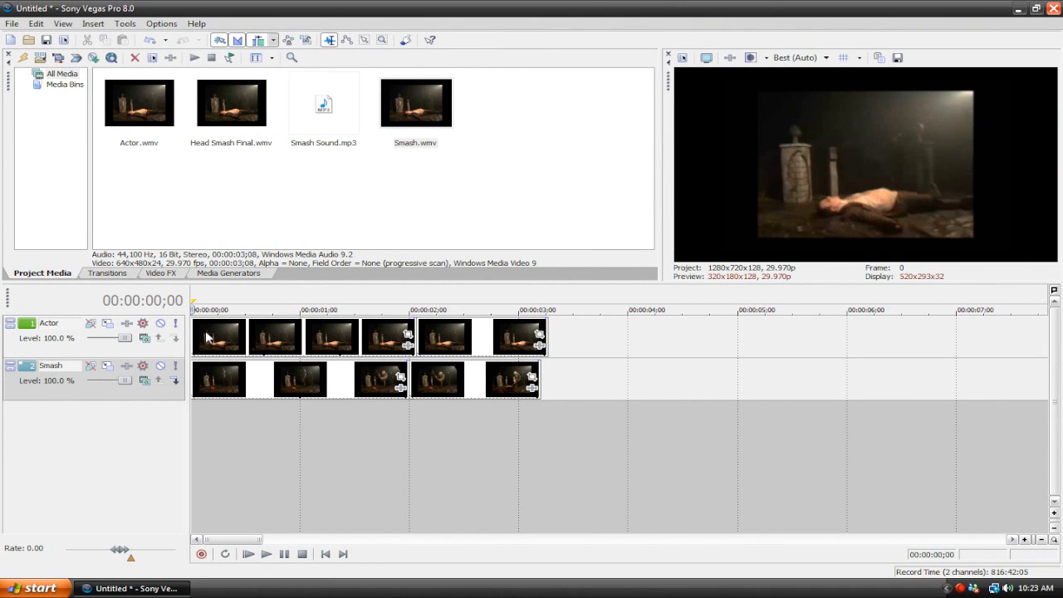
click(290, 336)
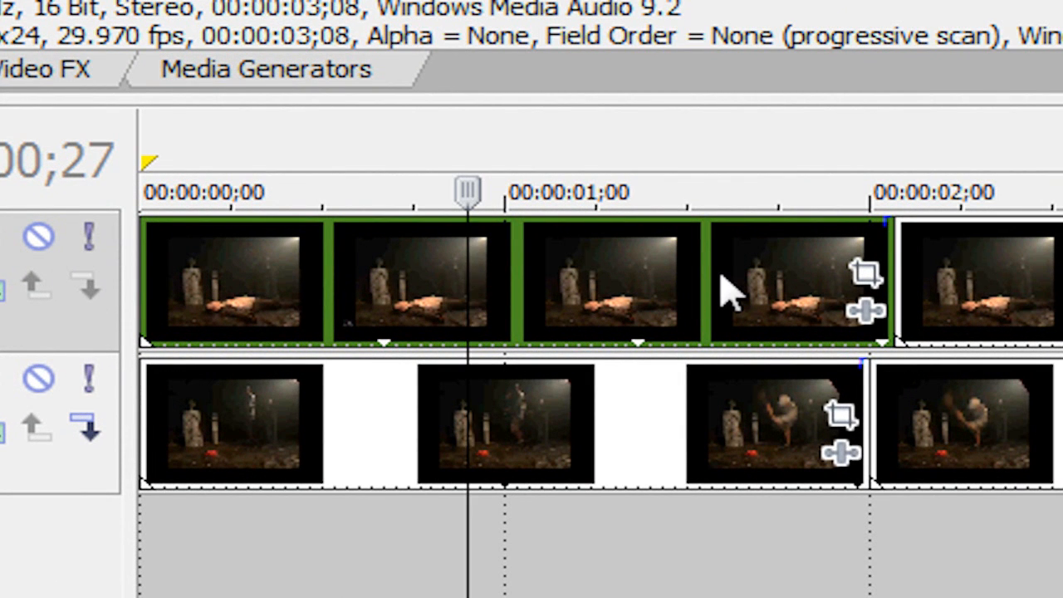
click(867, 275)
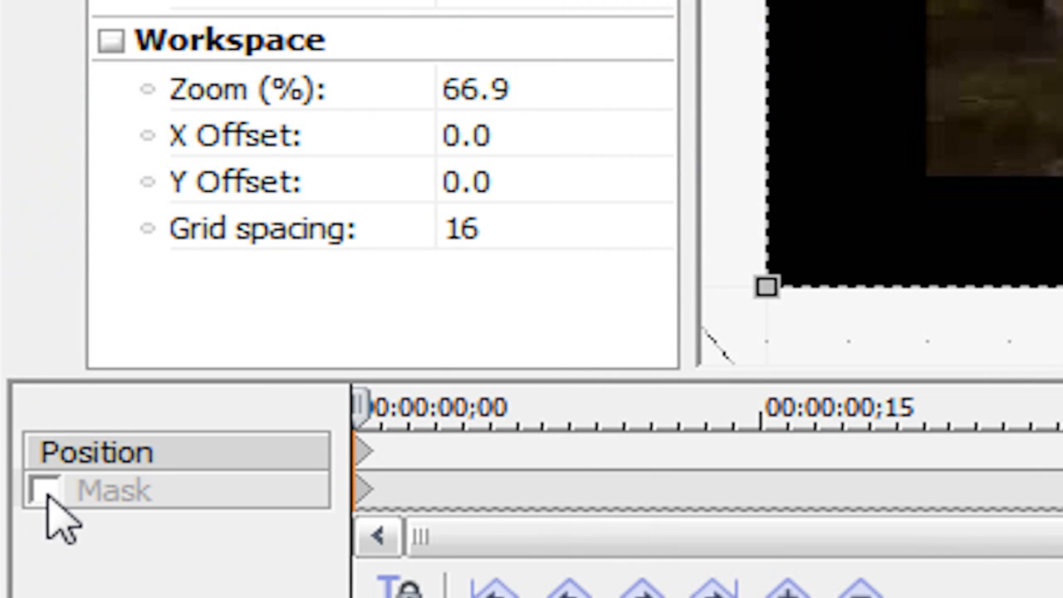
click(45, 494)
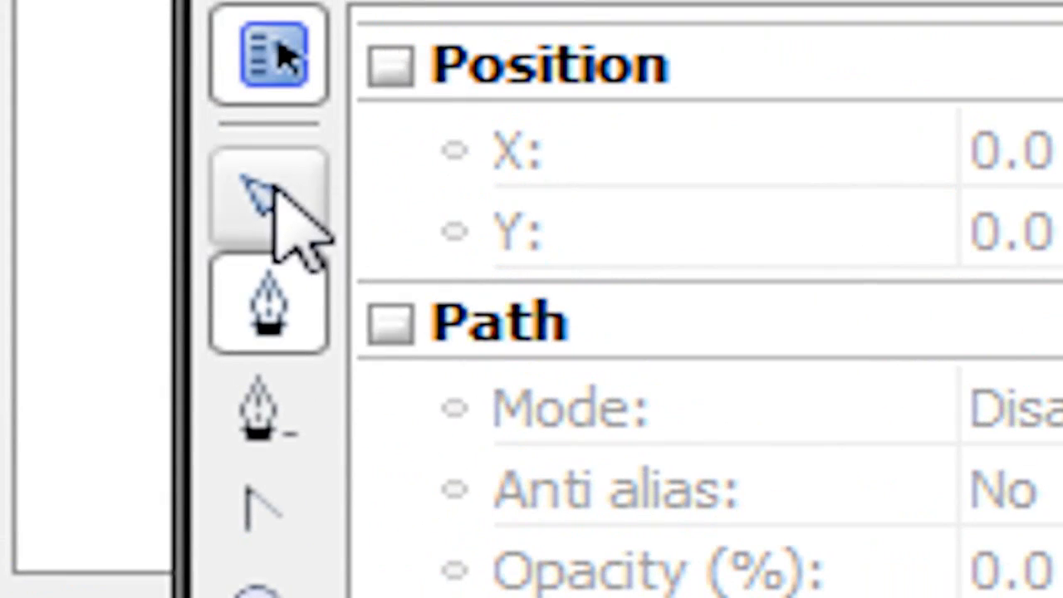
Draw a closed mask path around the lying actor's whole body in the first Actor clip, keeping a small margin
click(276, 186)
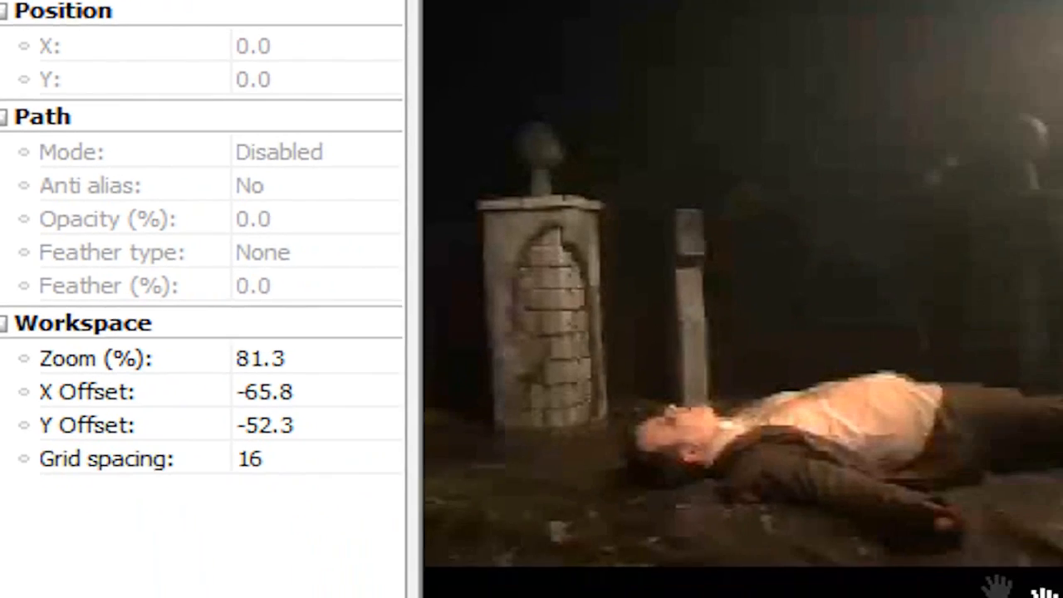
scroll(703, 429, up, 5)
drag(703, 429, 698, 462)
scroll(724, 456, up, 4)
scroll(700, 452, down, 2)
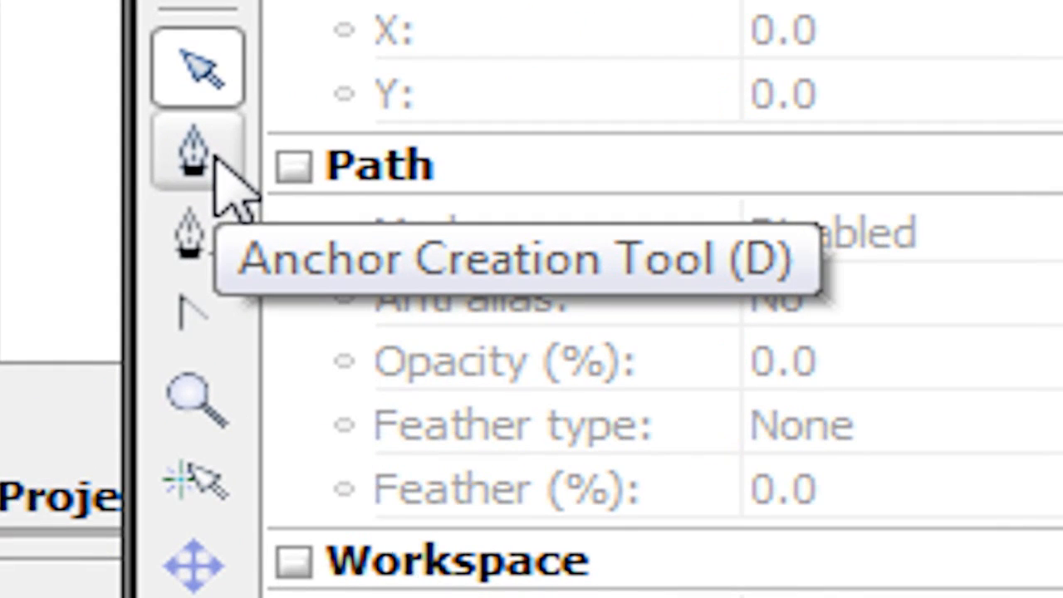
click(164, 145)
click(124, 384)
click(216, 389)
click(320, 422)
click(422, 448)
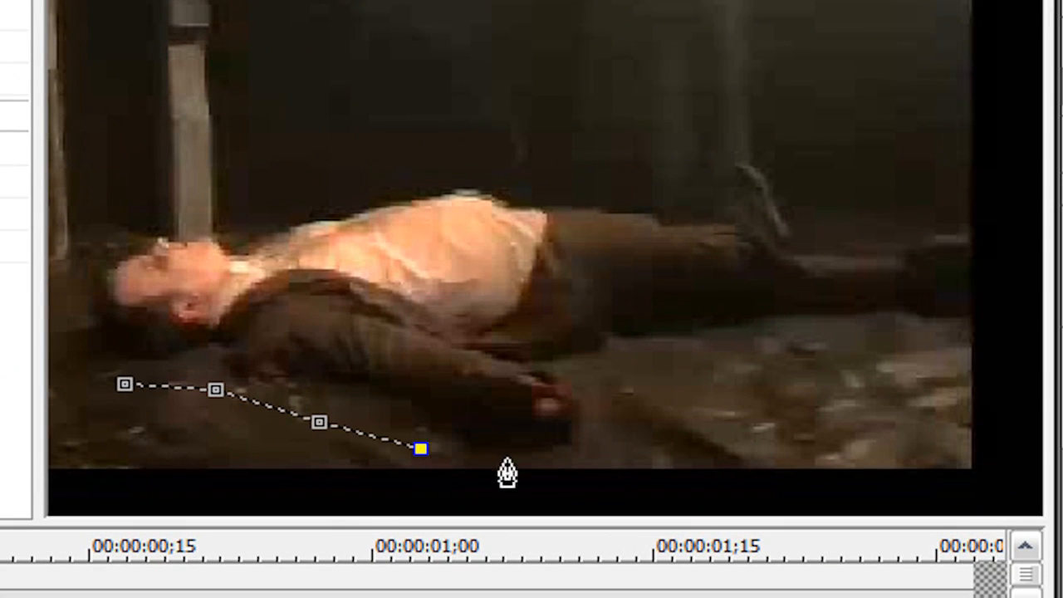
click(530, 469)
click(621, 456)
click(615, 400)
click(606, 375)
click(649, 358)
click(770, 353)
click(884, 350)
click(993, 341)
click(1008, 273)
click(998, 215)
click(832, 240)
click(813, 196)
click(771, 150)
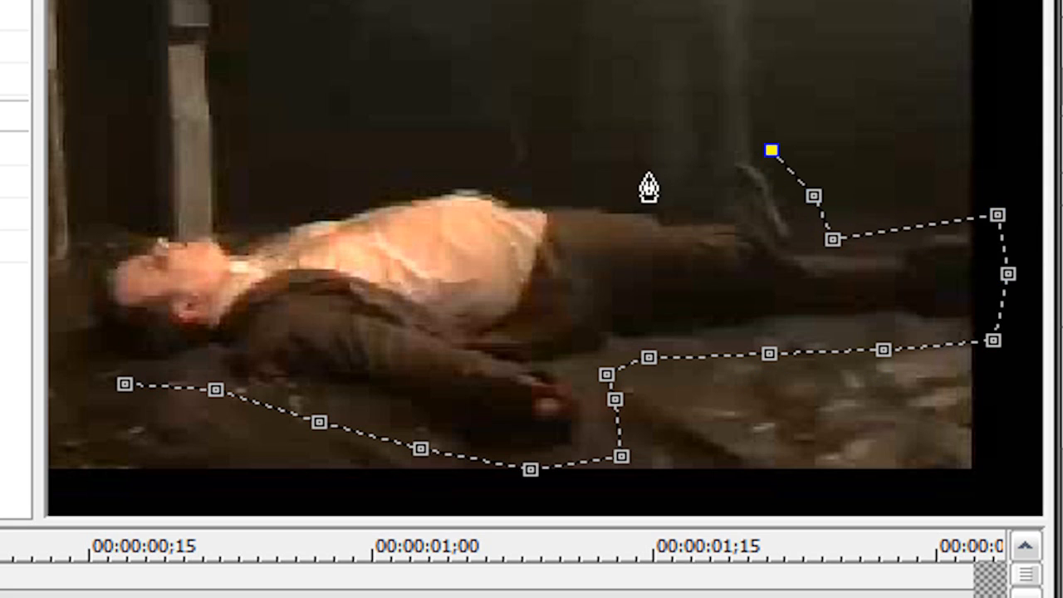
click(707, 154)
click(695, 203)
click(526, 181)
click(291, 201)
click(226, 221)
drag(94, 254, 93, 267)
drag(75, 342, 89, 362)
click(124, 384)
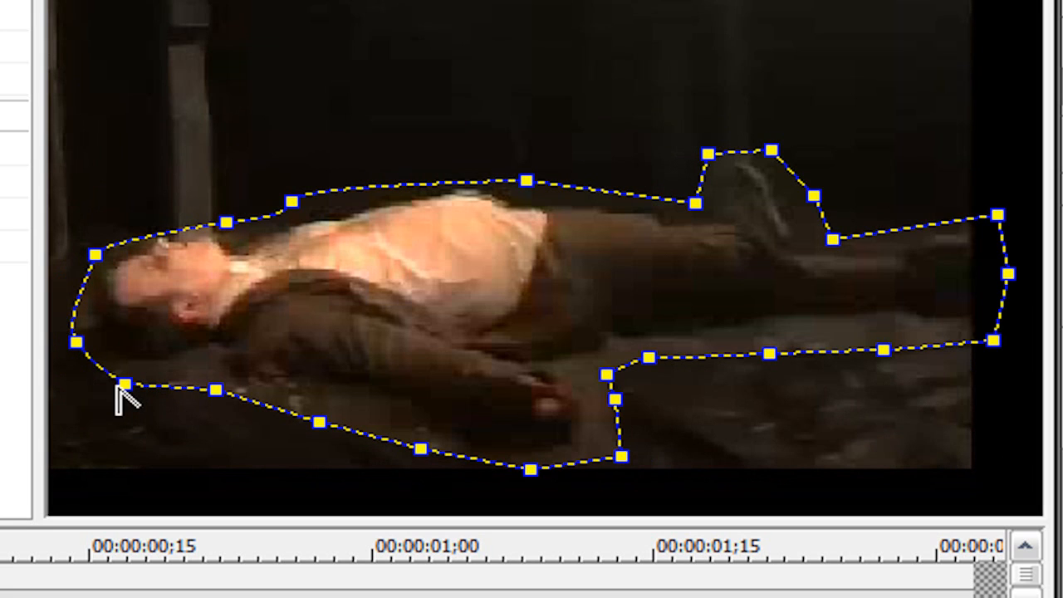
Set the first clip's mask feather type to Both with 3.2% feather and close the Pan/Crop settings
click(58, 240)
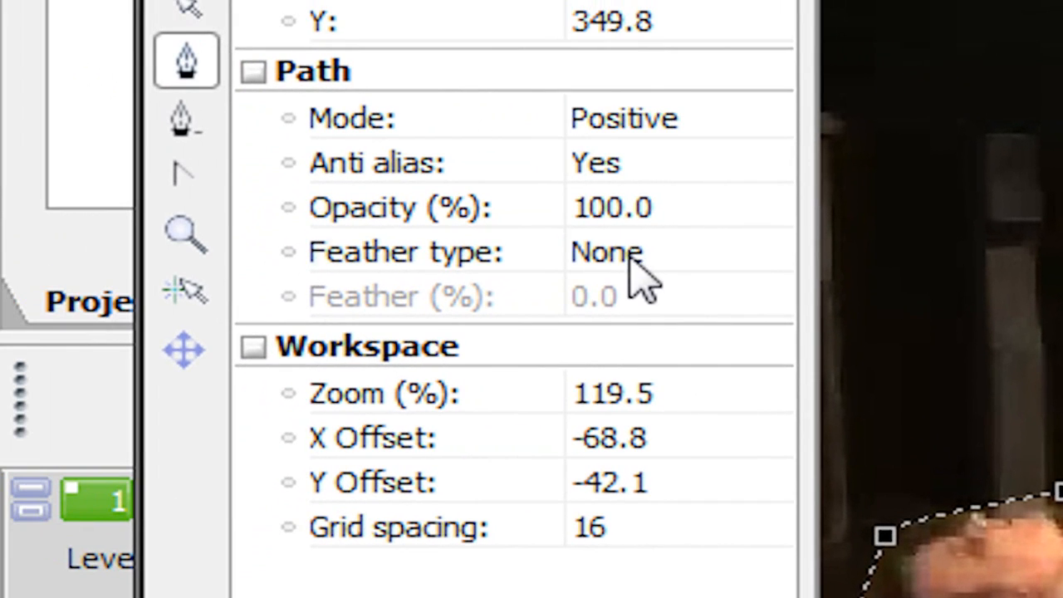
click(632, 253)
click(633, 356)
click(768, 295)
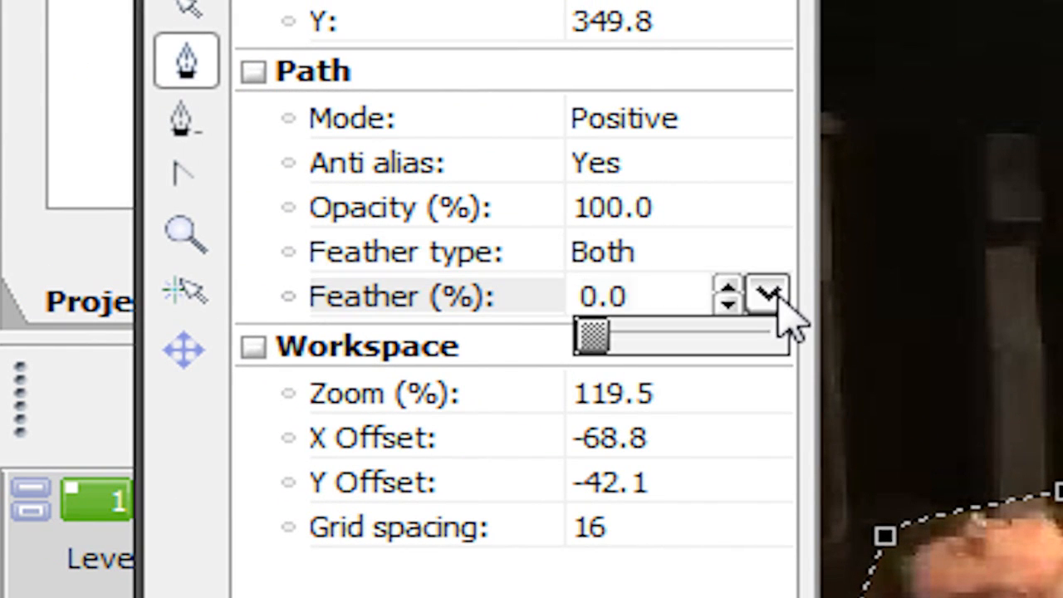
drag(598, 342, 608, 343)
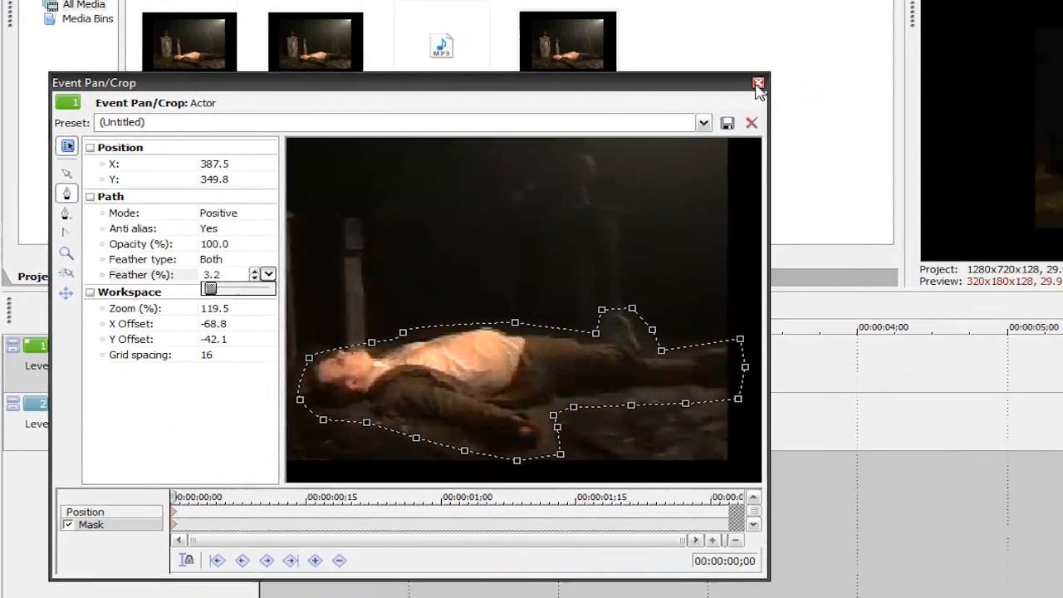
click(759, 86)
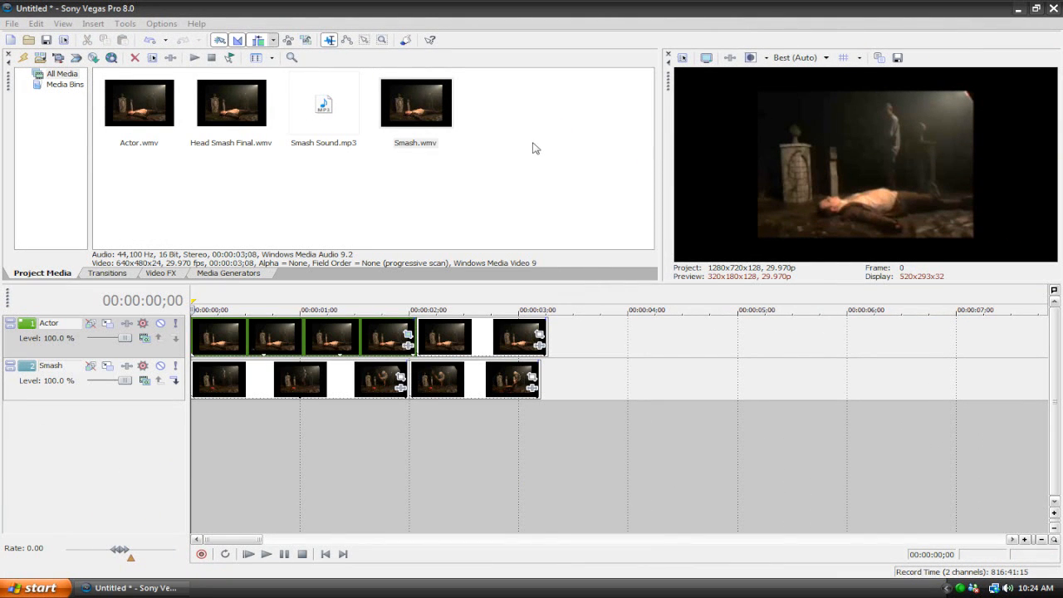
Enable the mask in the Pan/Crop settings of the second Actor clip, after the split
click(465, 347)
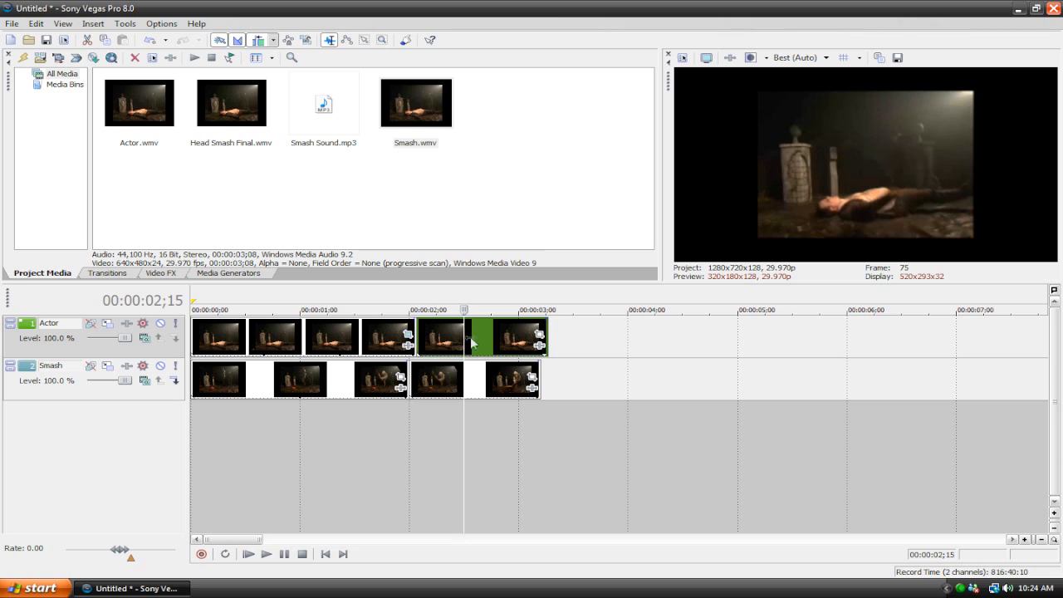
click(336, 334)
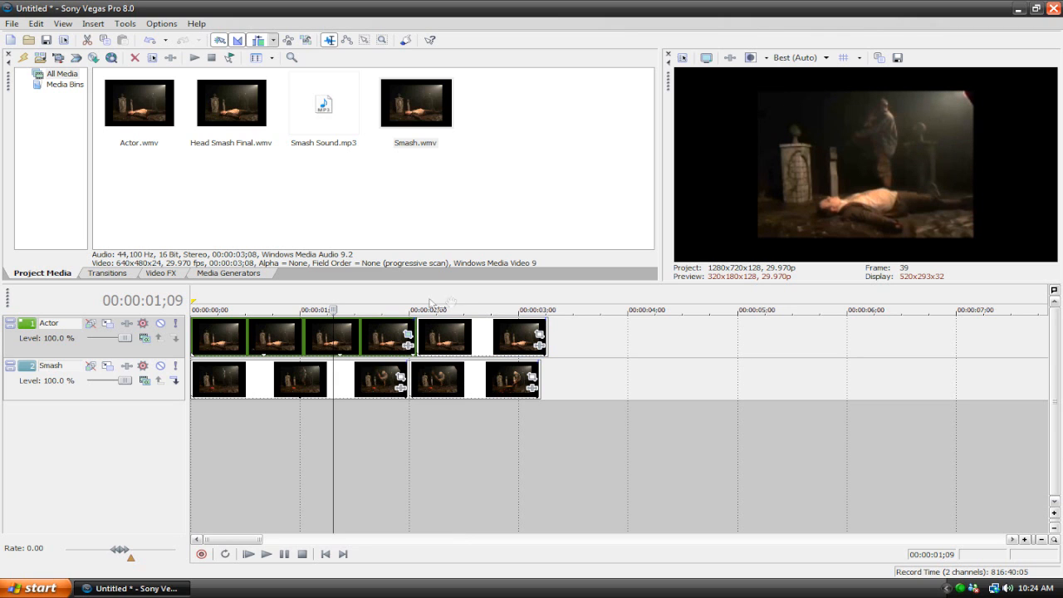
click(450, 338)
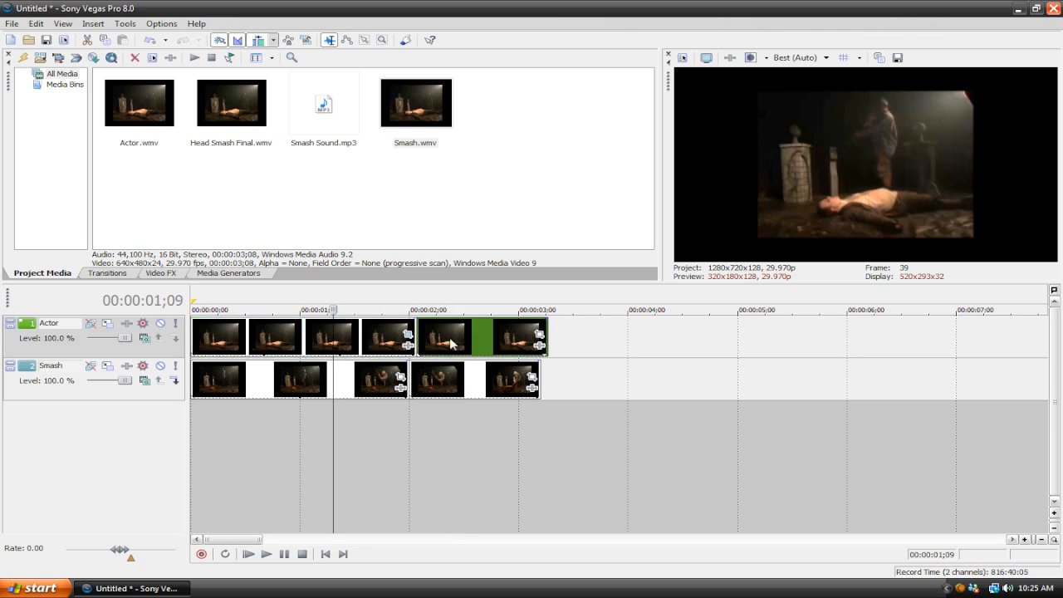
click(541, 334)
click(52, 456)
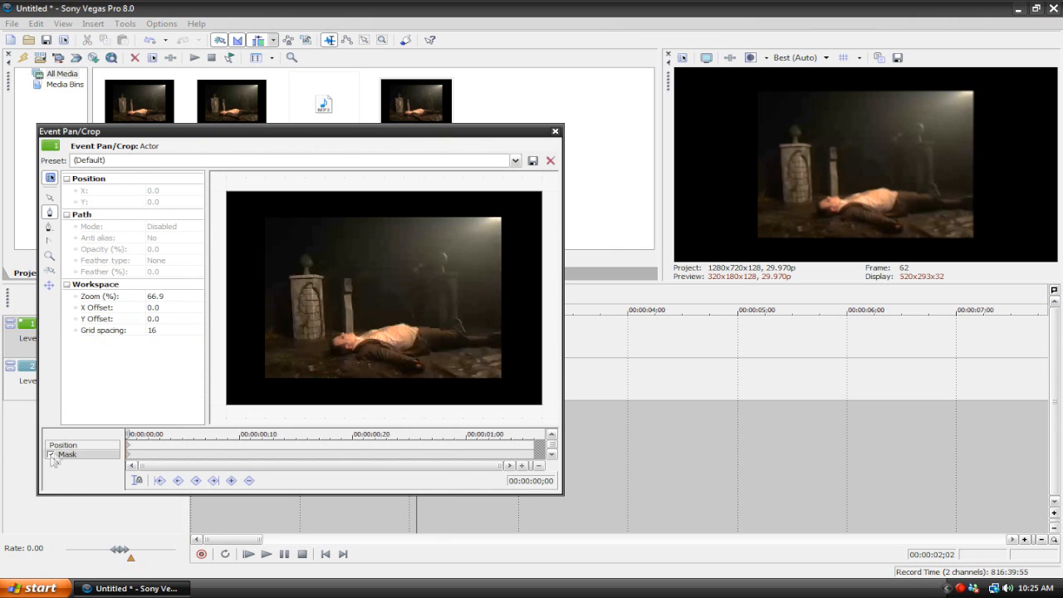
Draw a closed mask path around the lying actor's head, body, arm and legs in the second Actor clip
click(50, 201)
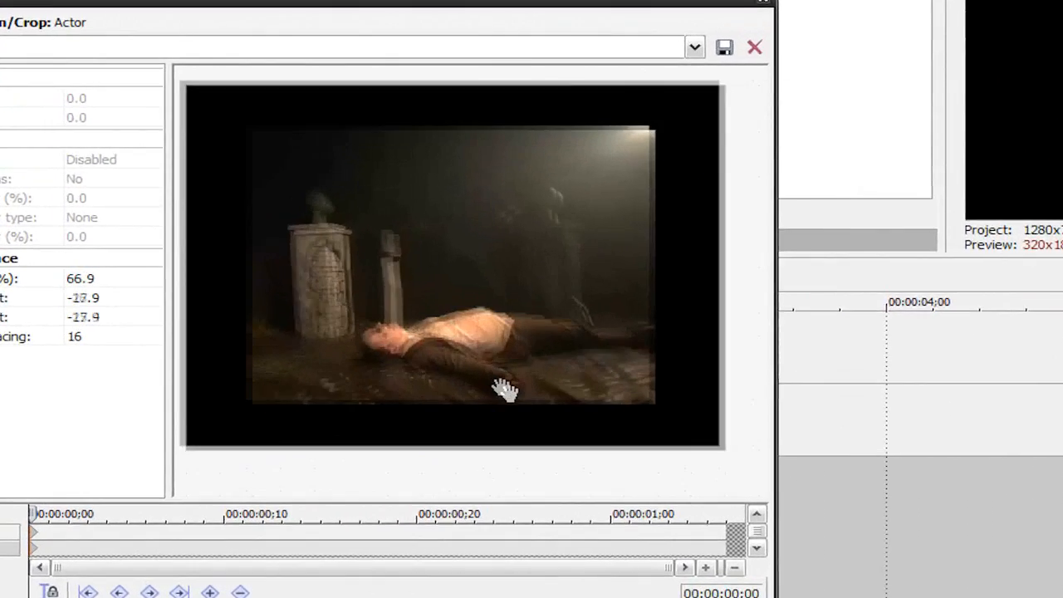
drag(505, 390, 474, 374)
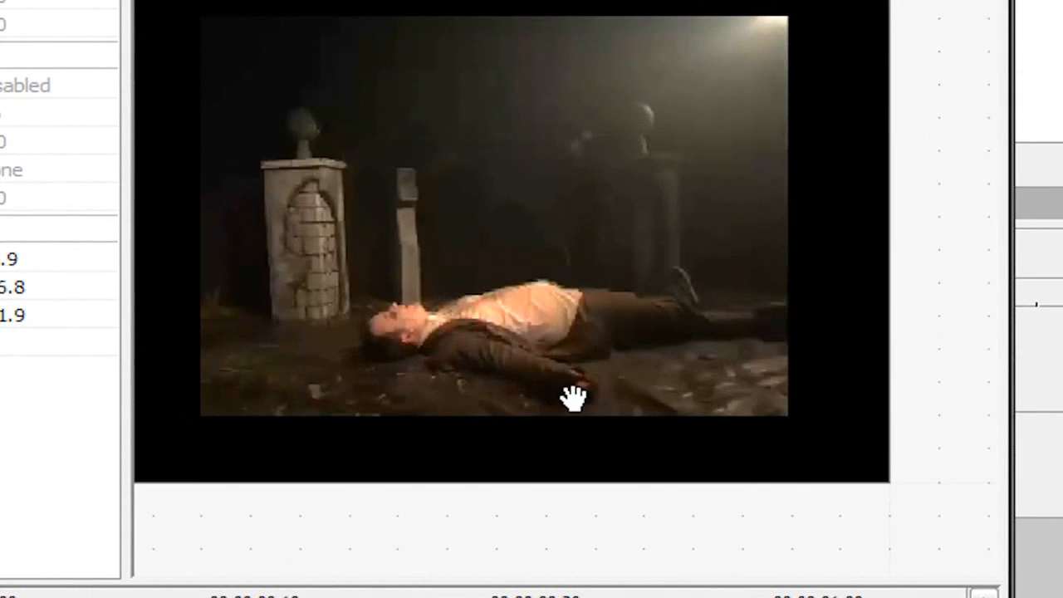
scroll(502, 392, up, 5)
drag(517, 402, 518, 414)
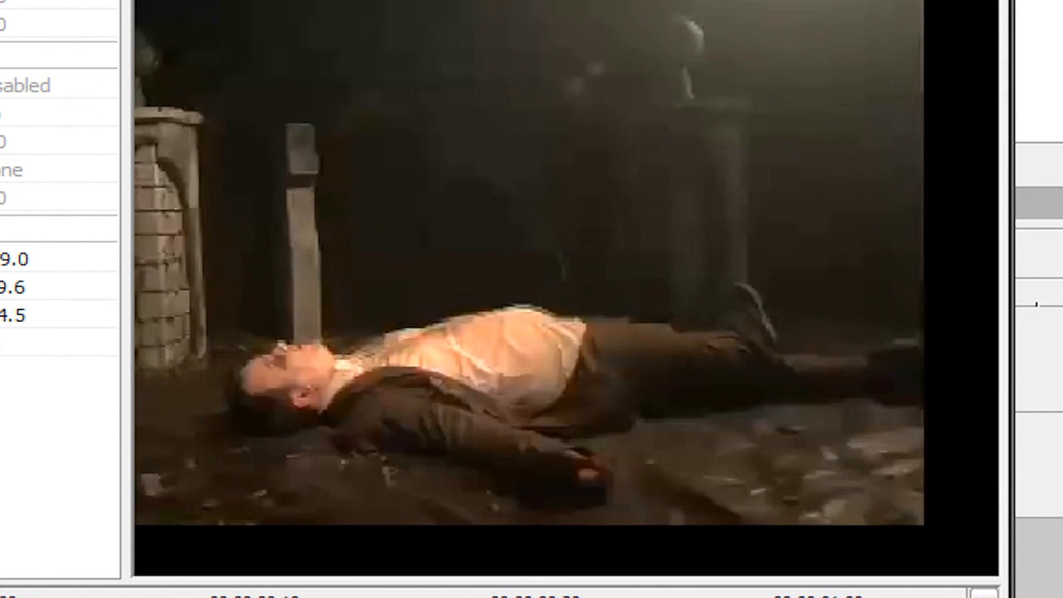
click(238, 449)
click(309, 449)
click(371, 475)
click(460, 503)
click(529, 521)
click(612, 528)
click(639, 501)
click(653, 443)
click(704, 439)
click(804, 429)
click(884, 430)
click(933, 430)
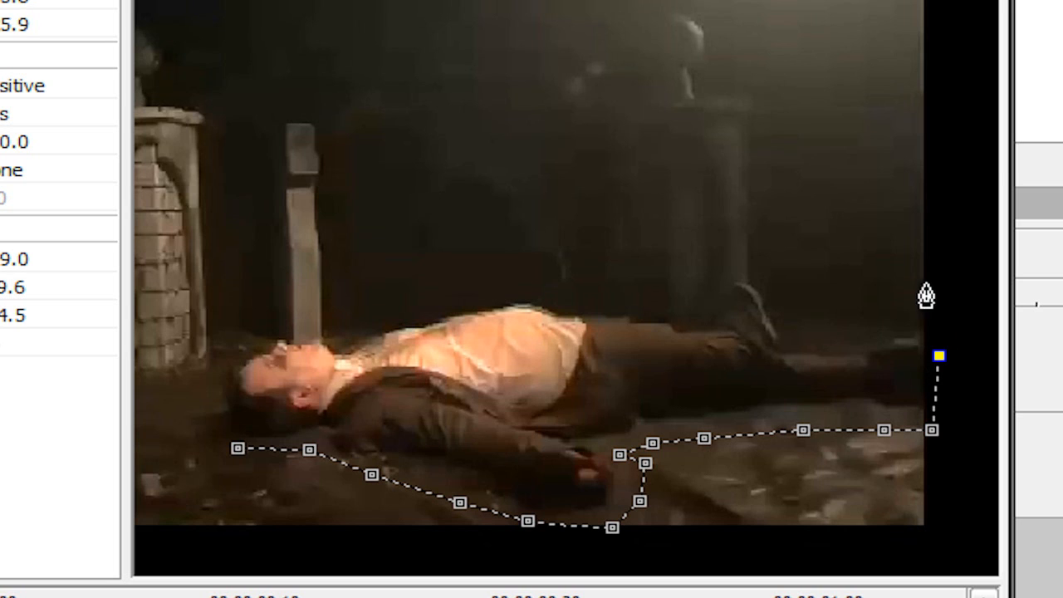
click(862, 331)
click(798, 331)
click(785, 285)
click(694, 295)
click(622, 301)
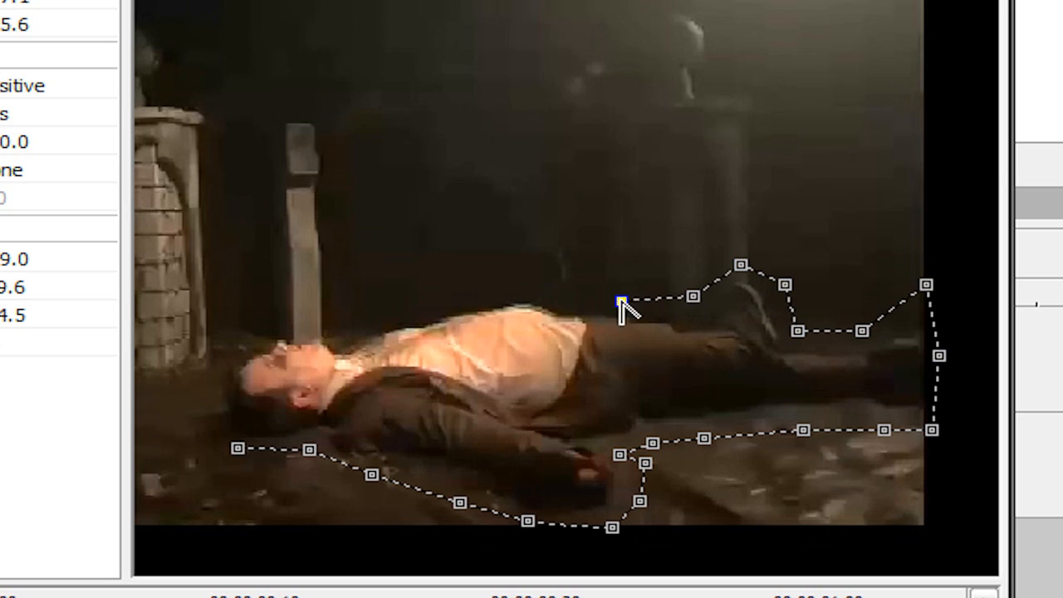
click(501, 286)
click(405, 316)
click(335, 321)
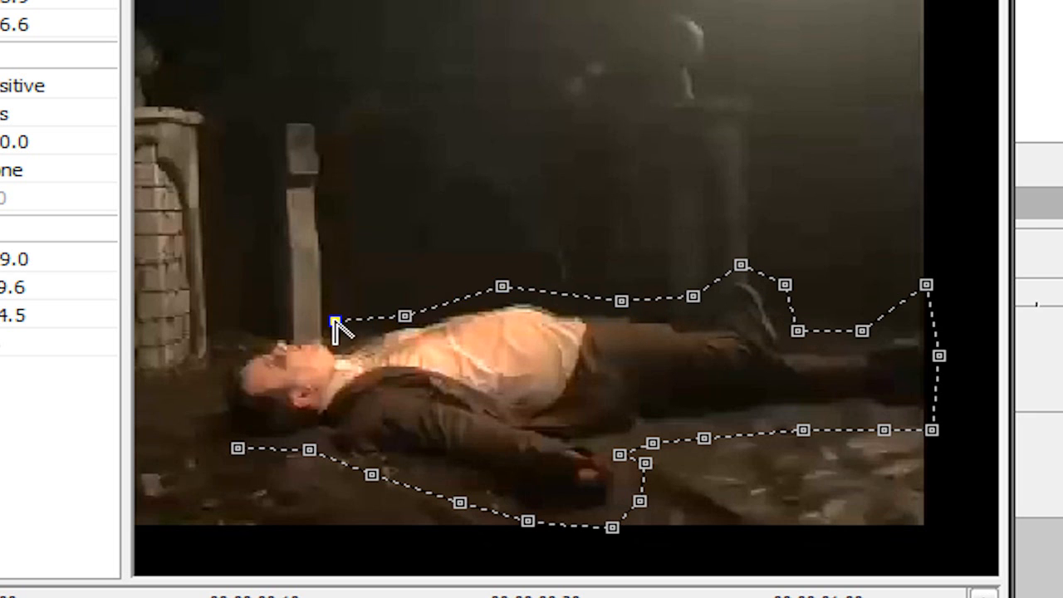
click(259, 326)
drag(209, 388, 221, 412)
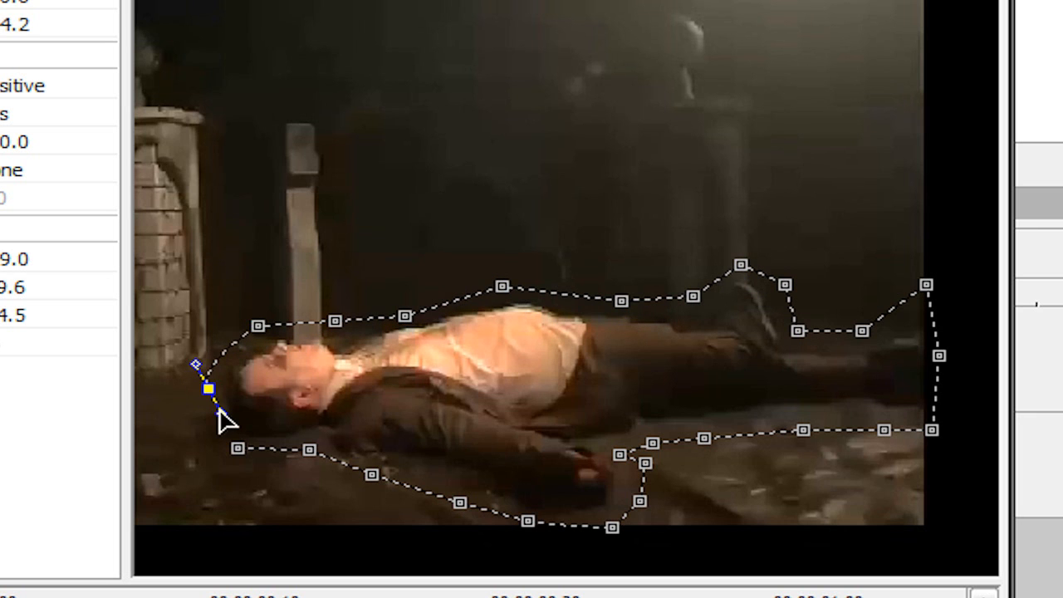
click(237, 449)
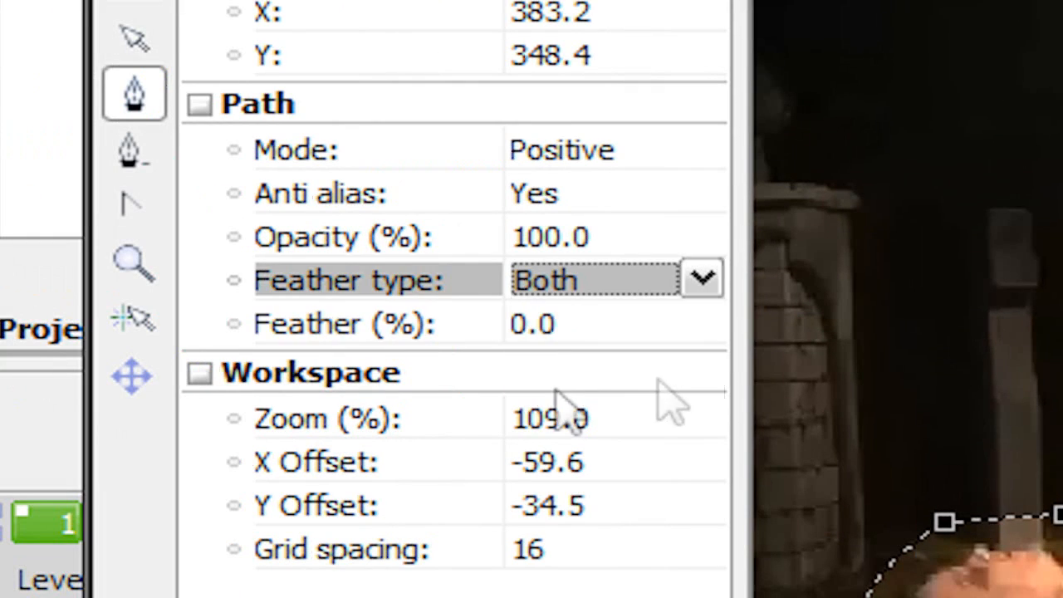
Set the second clip's mask feather type to Both with 10.6% feather and close the Pan/Crop settings
click(702, 325)
click(702, 326)
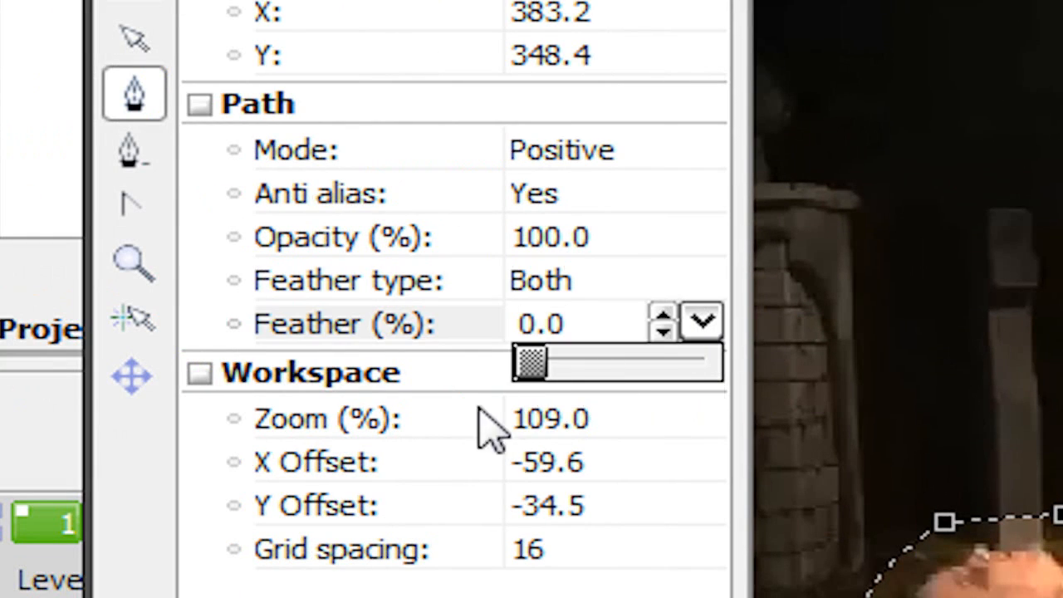
drag(522, 359, 568, 387)
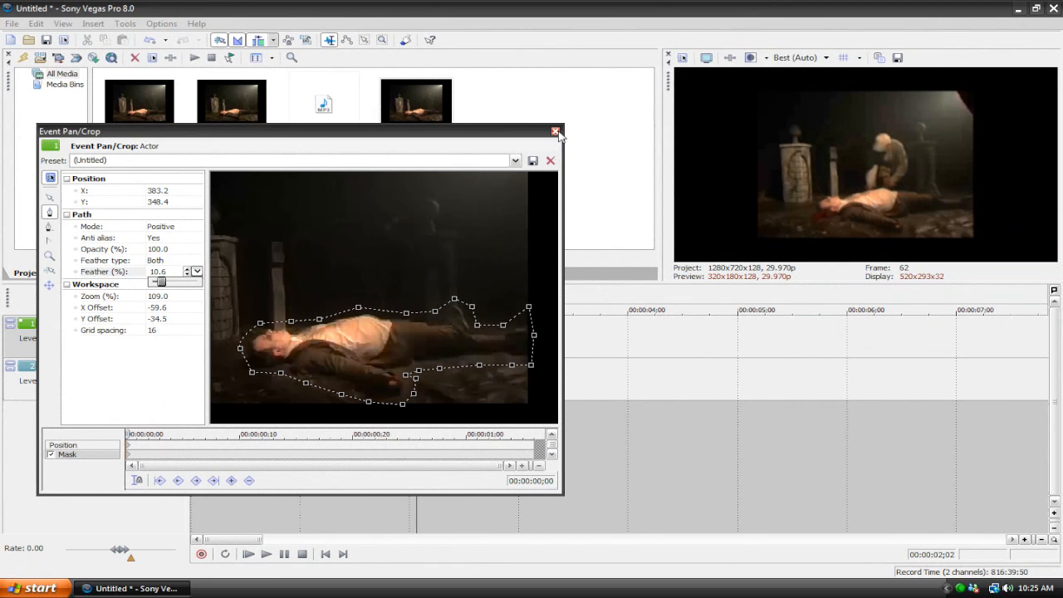
click(556, 132)
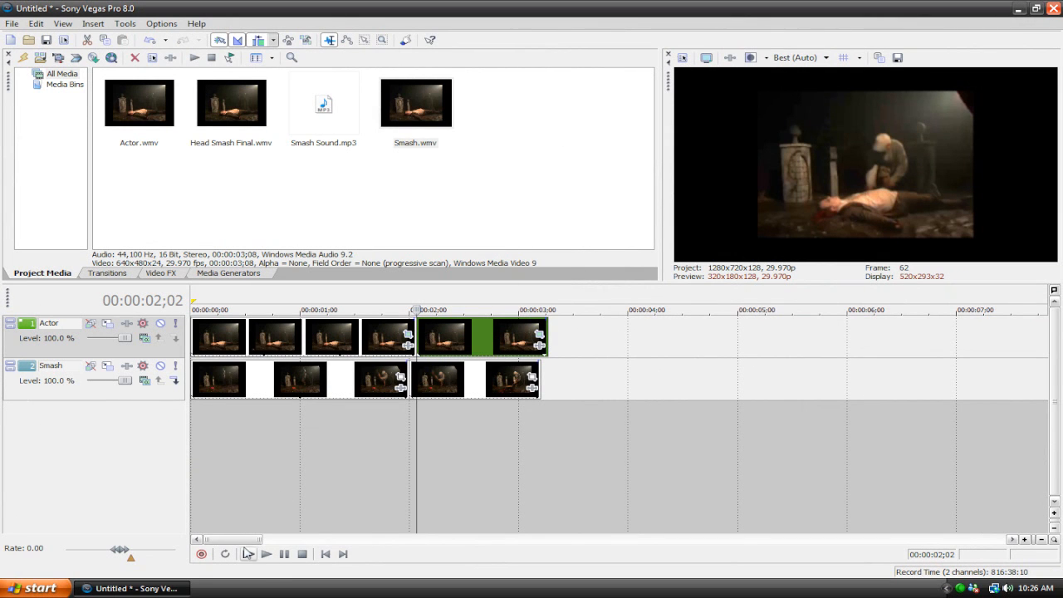
Play the composited clips from the start to check the masked actor against the smash footage
click(250, 555)
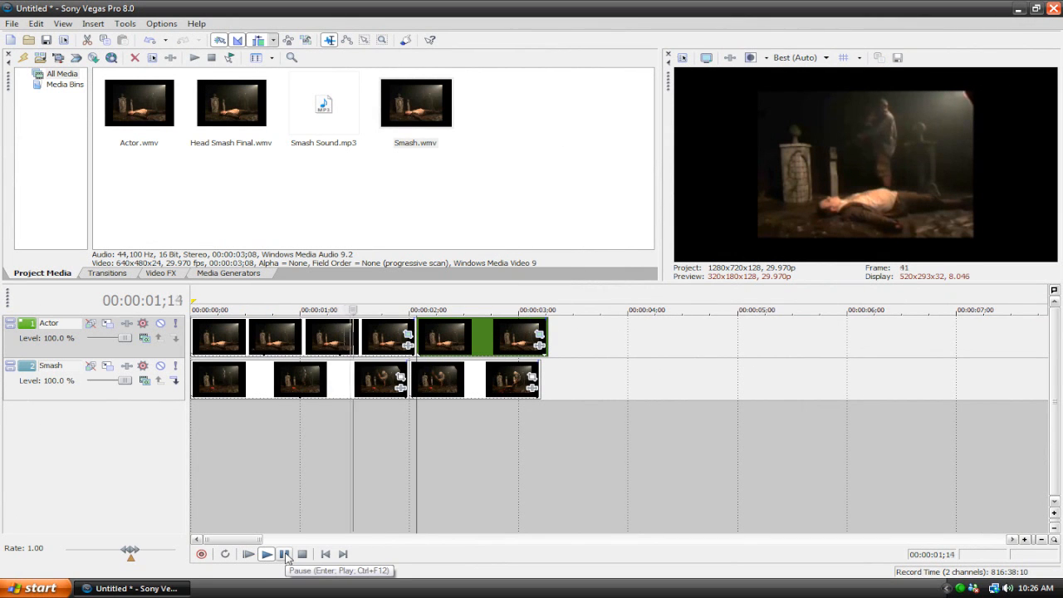
click(285, 555)
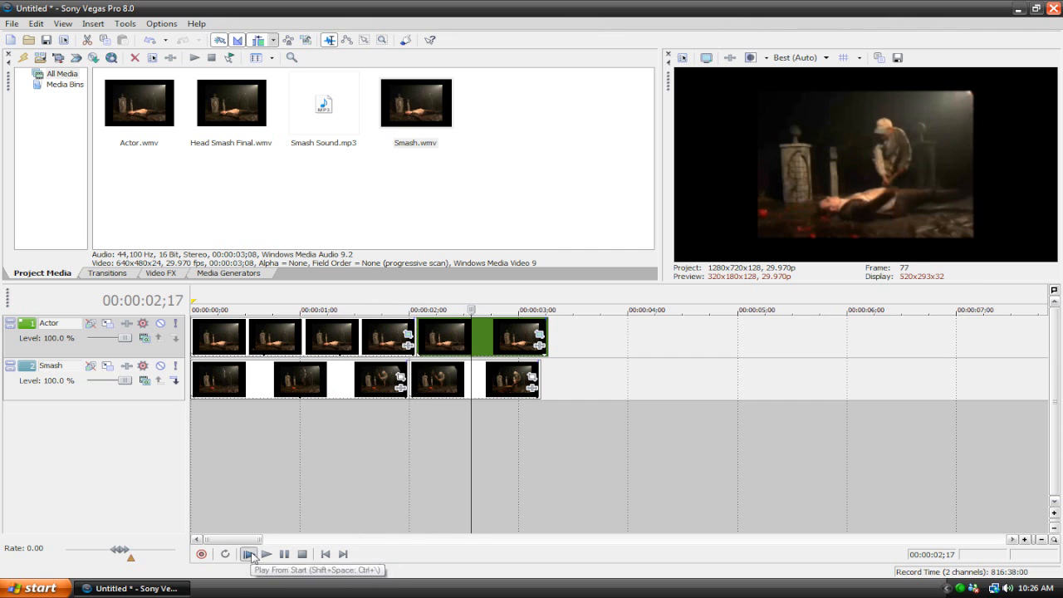
click(247, 555)
click(284, 554)
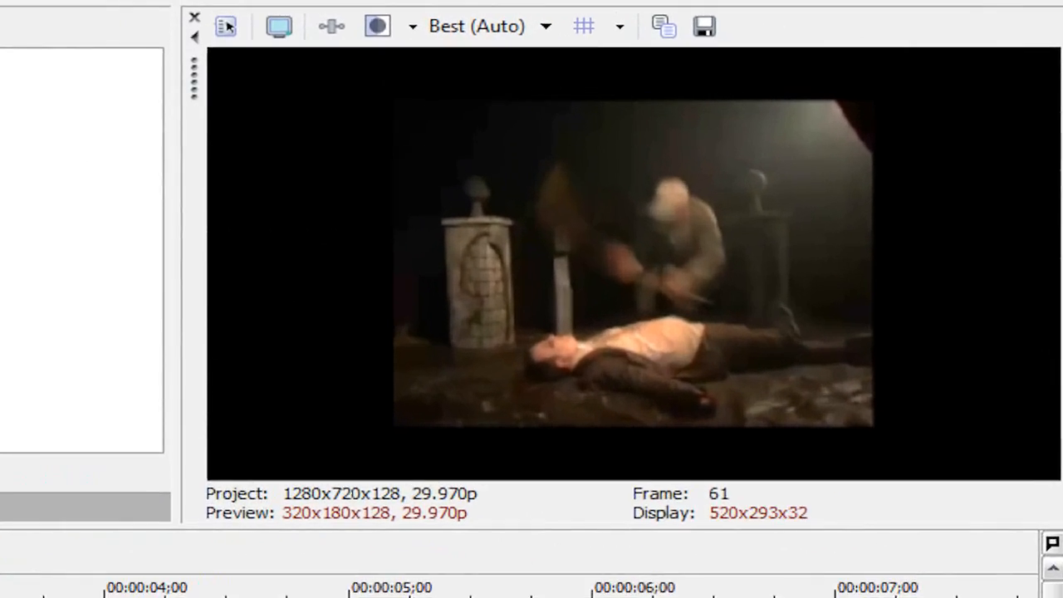
Step frame by frame through the footage after the impact to examine how the debris moves around the masked actor
key(Right)
key(Right)
key(Right)
key(Right)
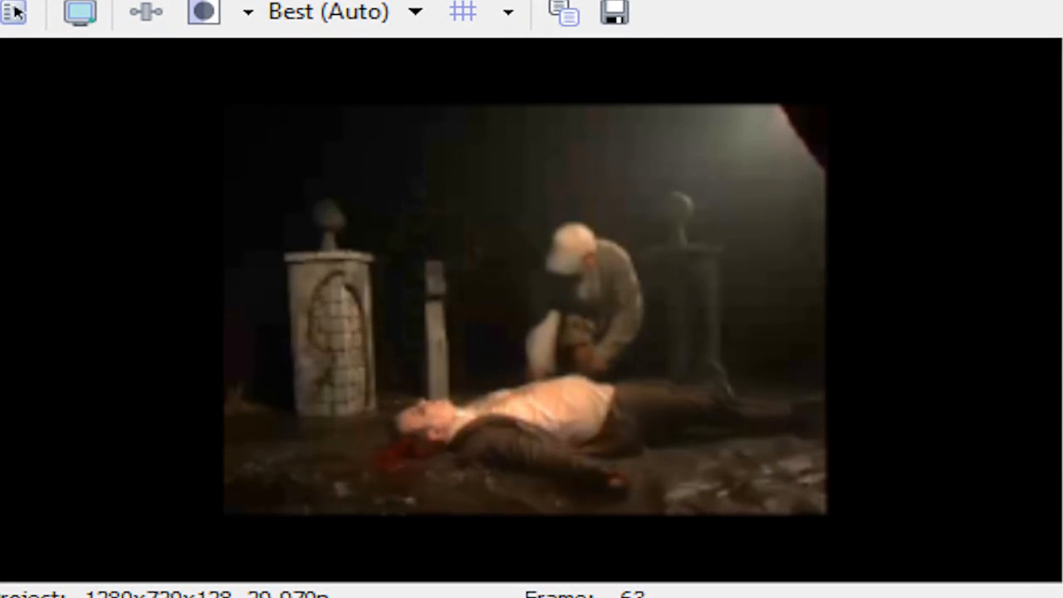
key(Right)
key(Right)
key(Right)
key(Right)
key(Right)
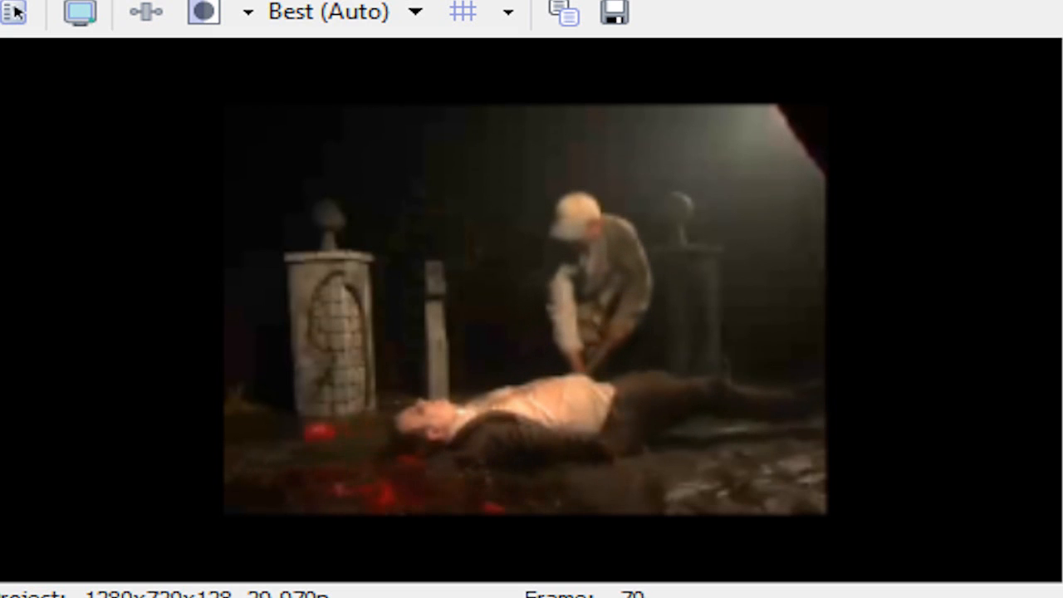
key(Right)
key(Right)
key(Right)
key(Right)
key(Right)
key(Right)
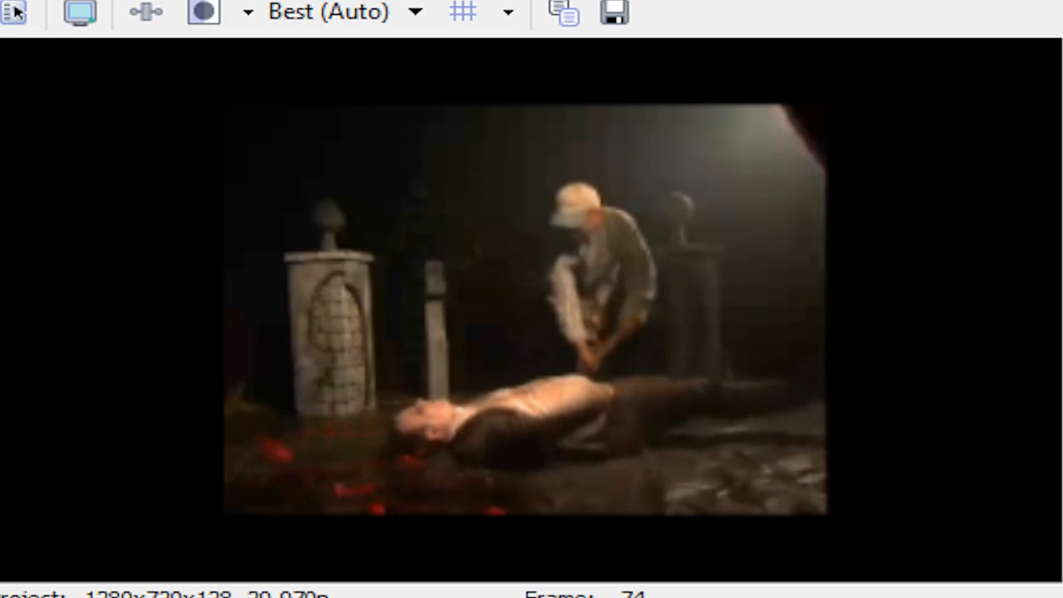
key(Right)
key(Right)
key(Right)
key(Right)
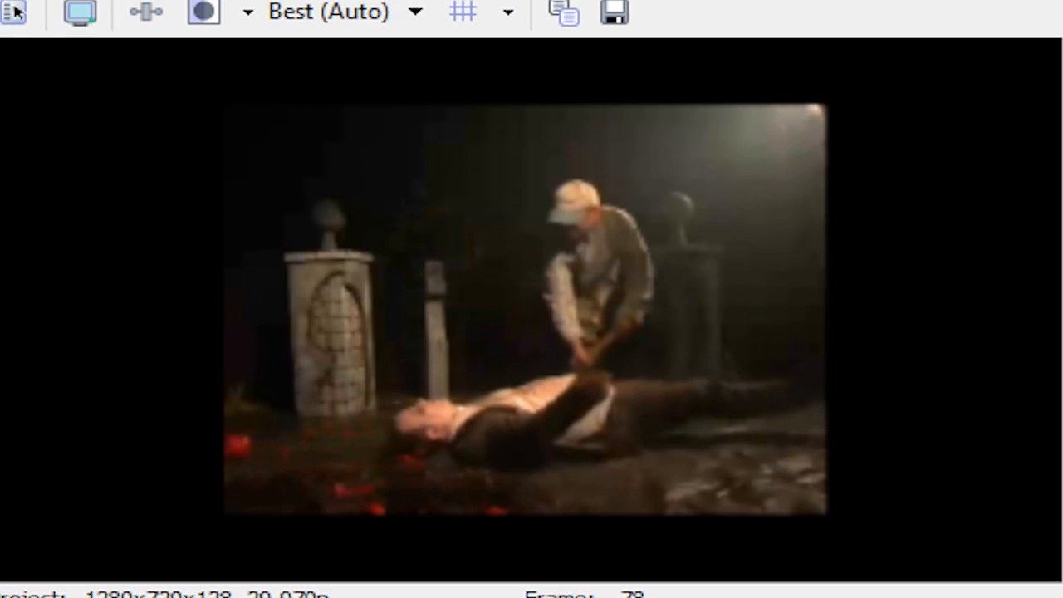
key(Right)
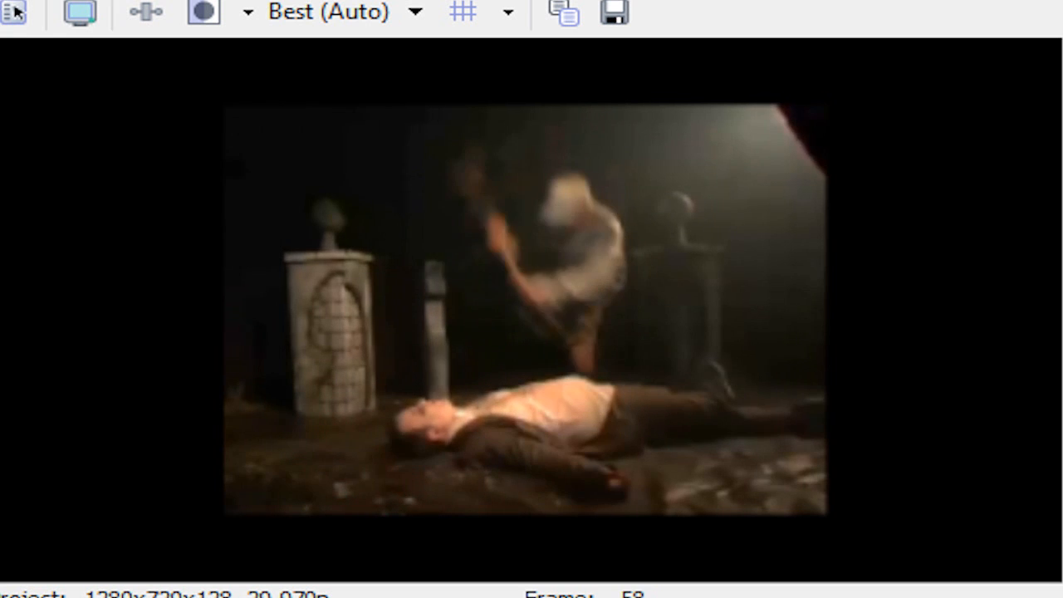
key(Right)
key(Right)
key(Right)
key(Right)
key(Right)
key(Right)
key(Right)
key(Right)
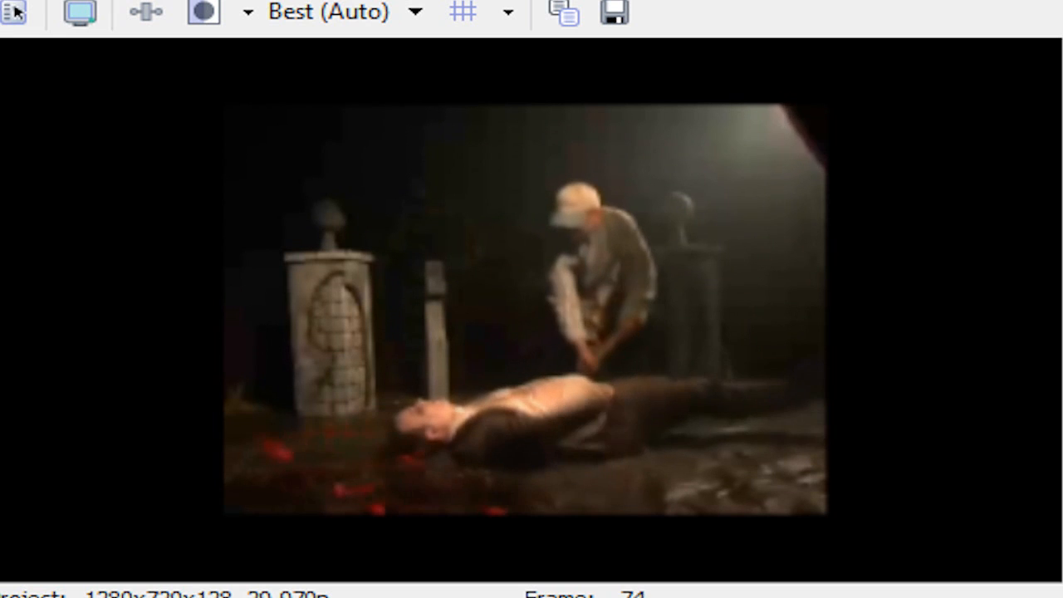
key(Right)
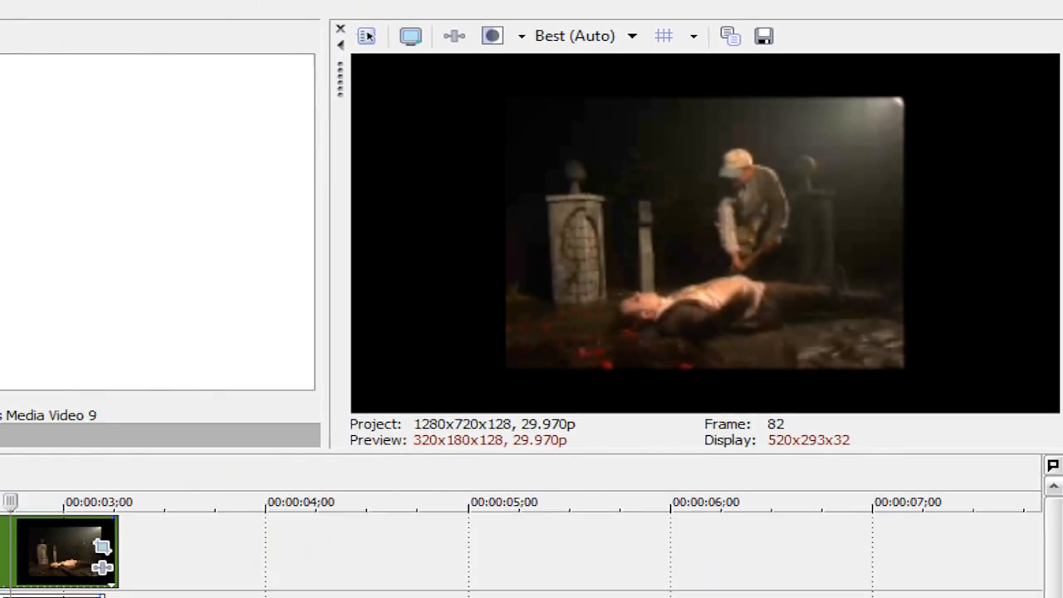
key(Left)
key(Left)
key(Left)
key(Left)
key(Left)
key(Left)
key(Left)
key(Left)
key(Left)
key(Left)
key(Left)
key(Left)
key(Left)
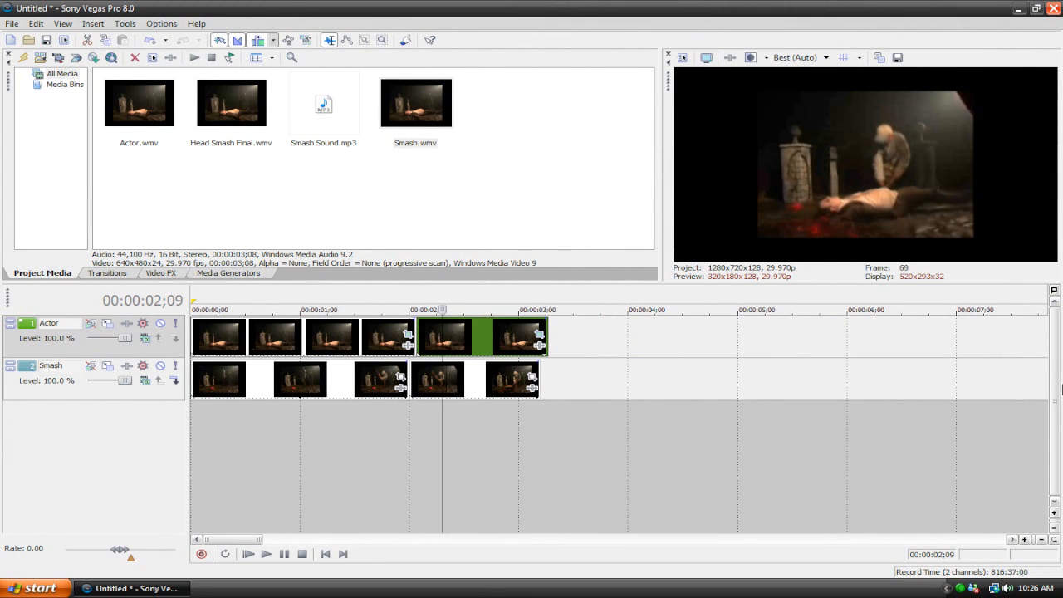
Place the playhead at 00:00:02;18 and open the Event Pan/Crop mask settings of the second Actor clip
key(Left)
key(Left)
key(Left)
key(Left)
key(Left)
key(Left)
key(Left)
key(Left)
key(Left)
key(Left)
key(Left)
key(Left)
key(Left)
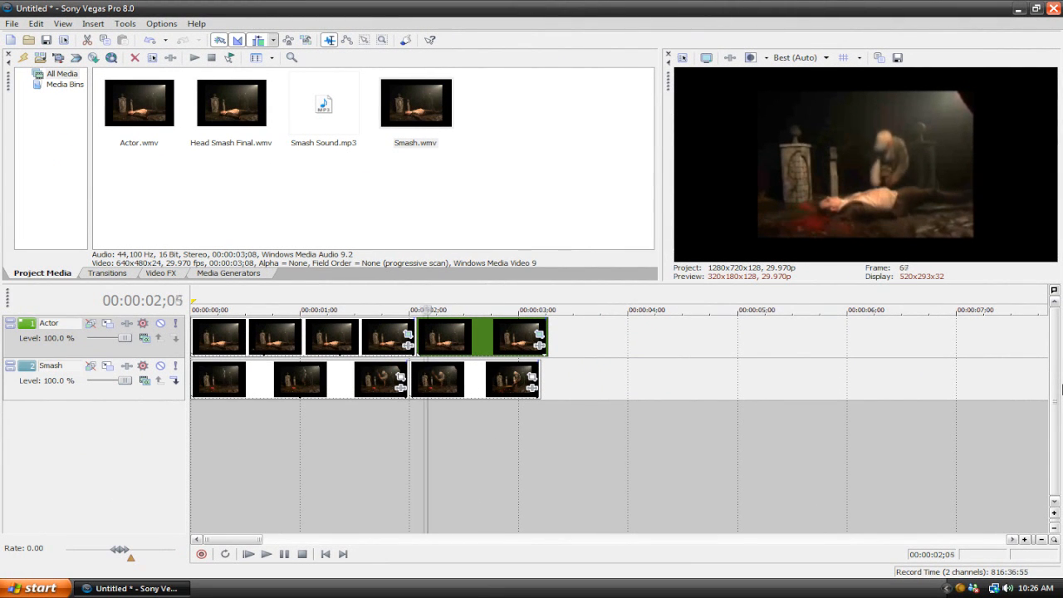
click(476, 339)
click(539, 334)
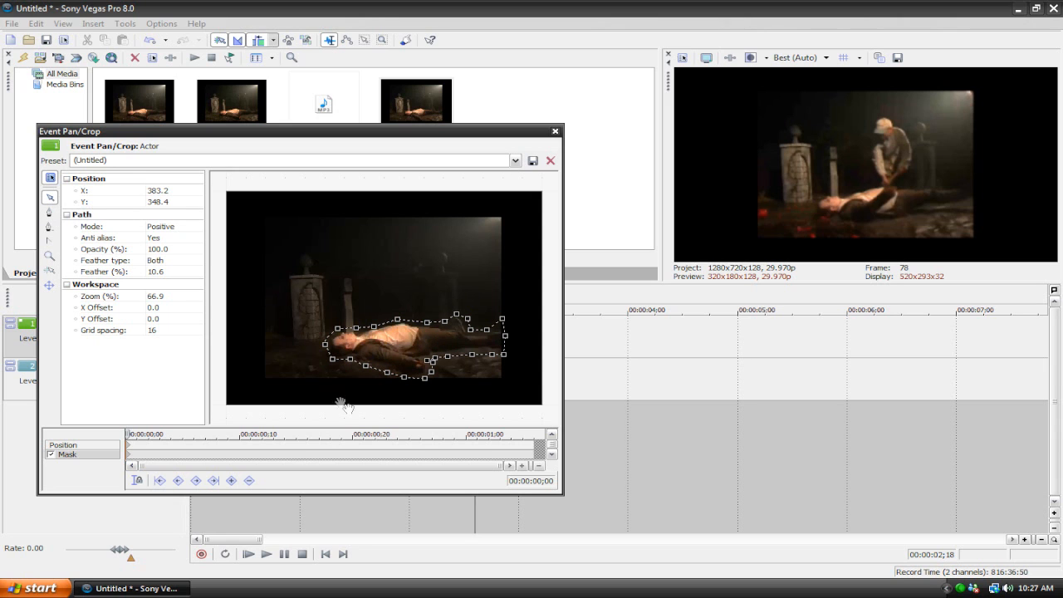
Draw a second closed mask path loosely around the lying actor's head, extending beyond the body mask's outline
scroll(347, 407, up, 5)
drag(262, 364, 312, 285)
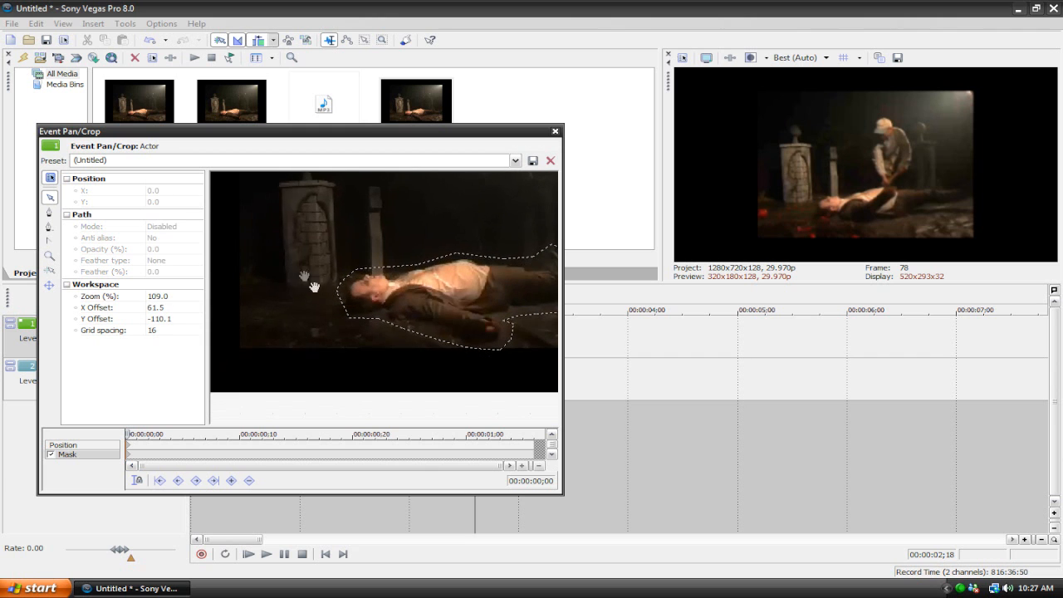
scroll(314, 287, up, 7)
drag(406, 220, 390, 218)
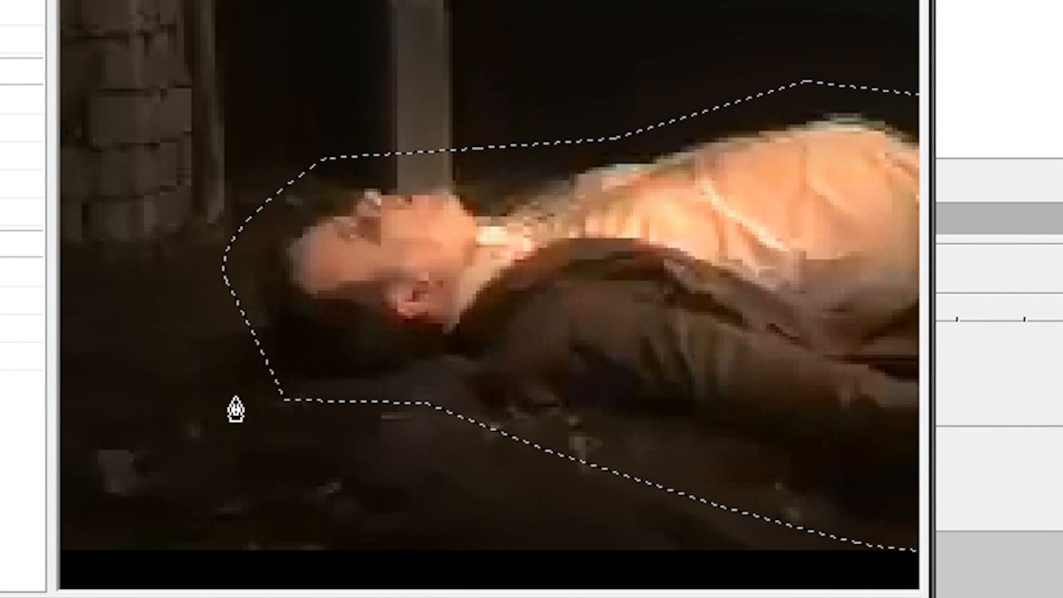
click(314, 445)
click(389, 433)
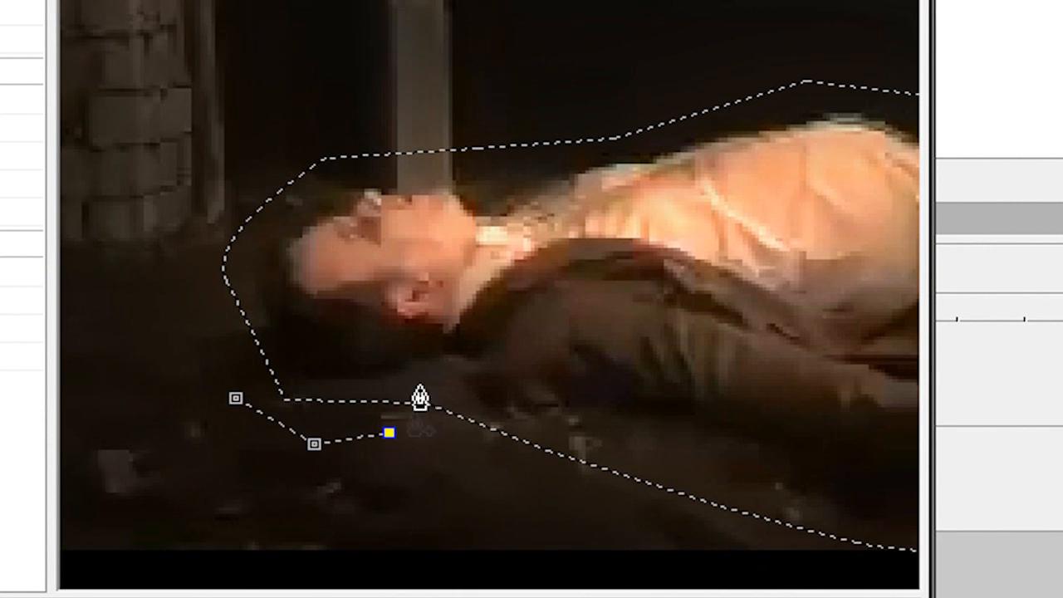
drag(490, 106, 403, 90)
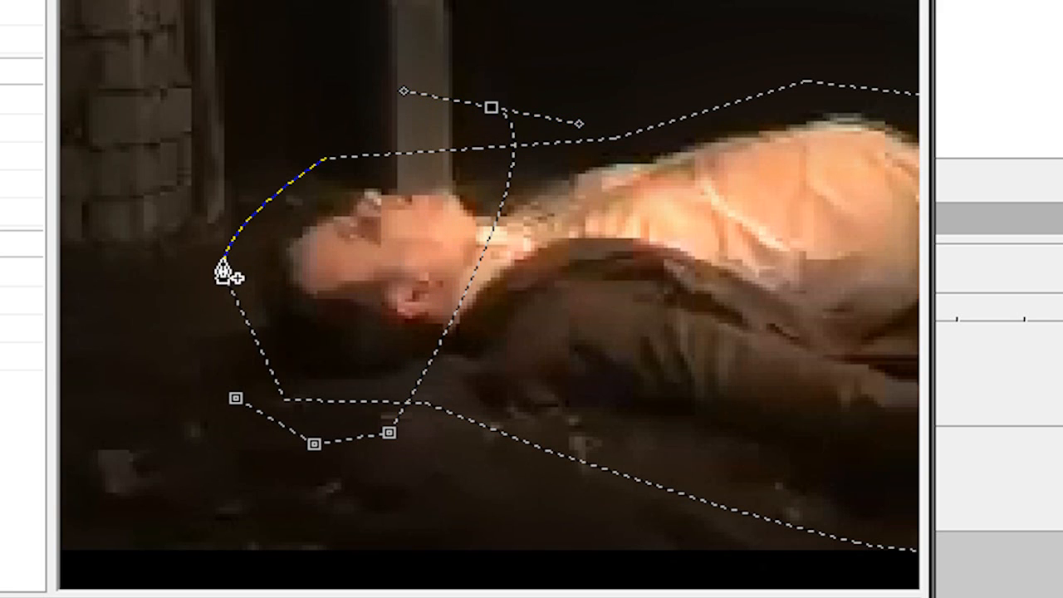
click(184, 190)
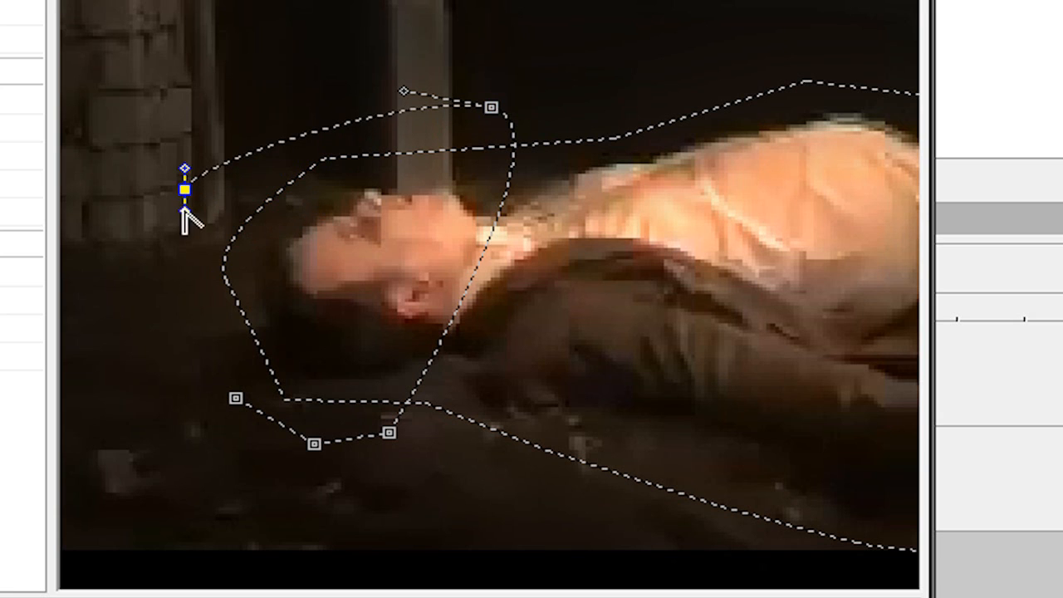
click(185, 352)
click(236, 398)
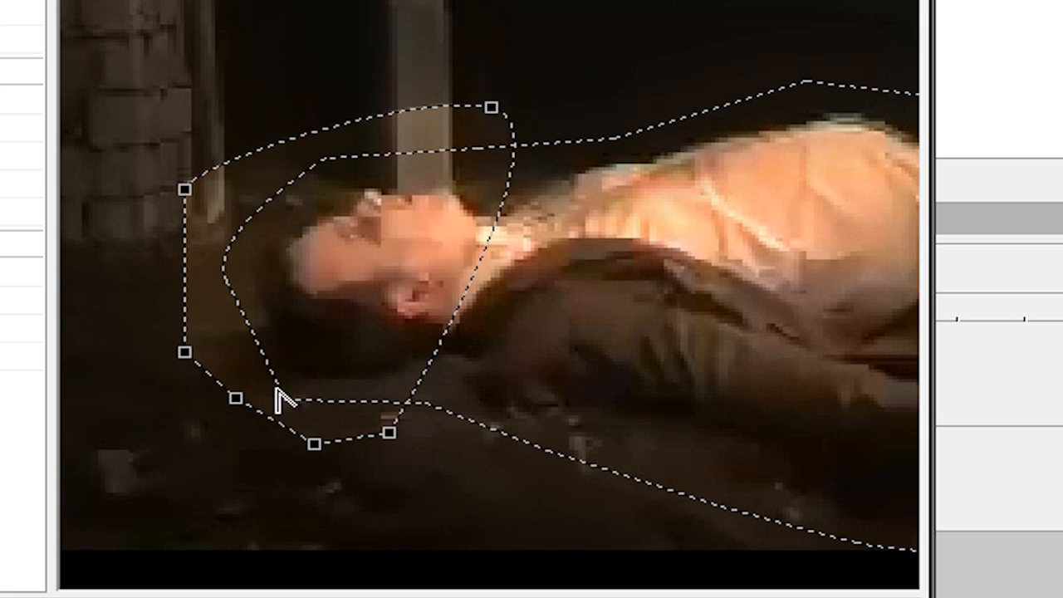
Set the new head mask's feather type to Both with a feather of about 3.2%
click(27, 183)
click(143, 300)
click(2, 212)
click(27, 213)
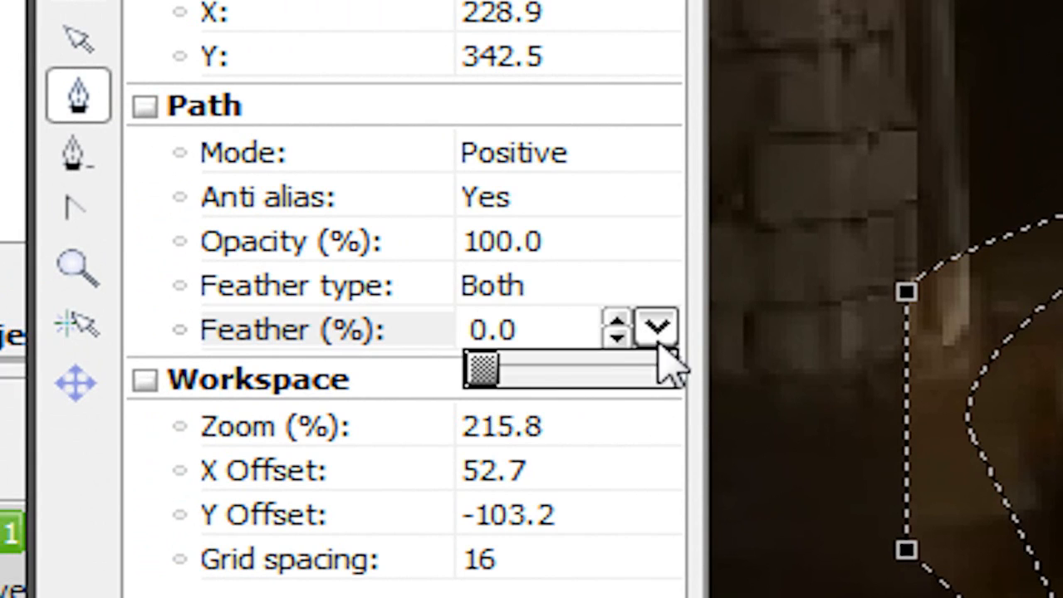
drag(491, 380, 506, 395)
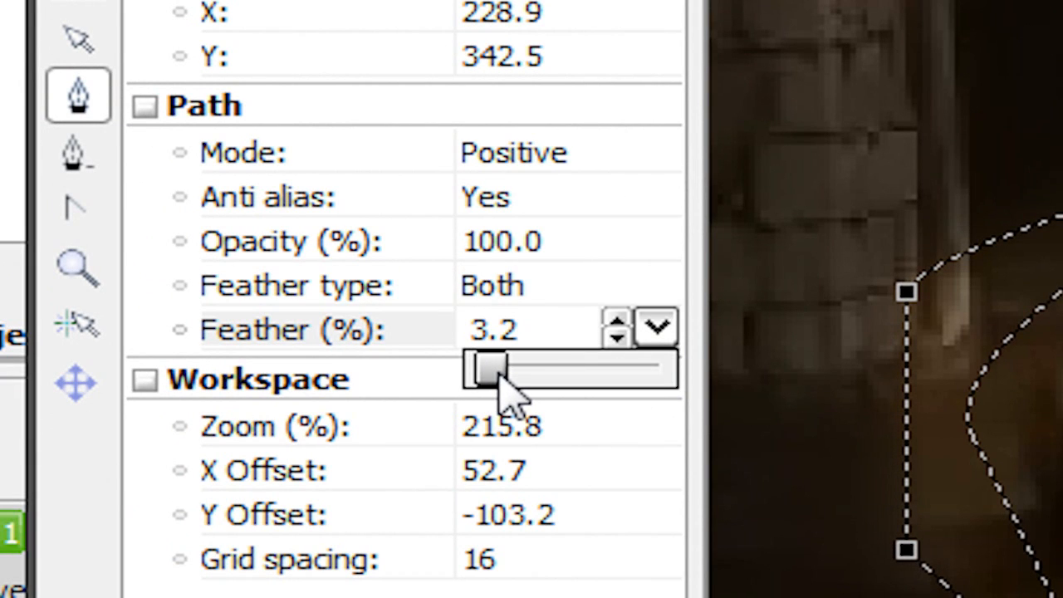